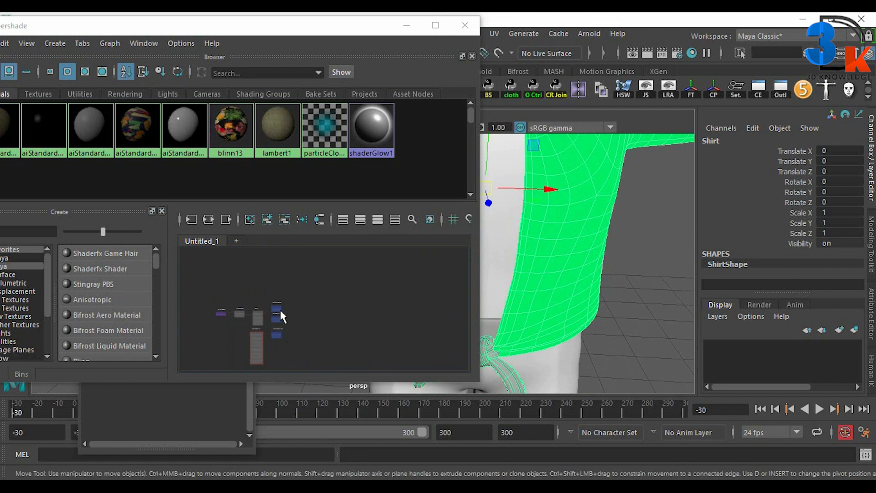
# Try assigning the aiStandardSurface74 material and the lambert1 material in turn to the selected Shirt
pyautogui.scroll(5, 279, 308)
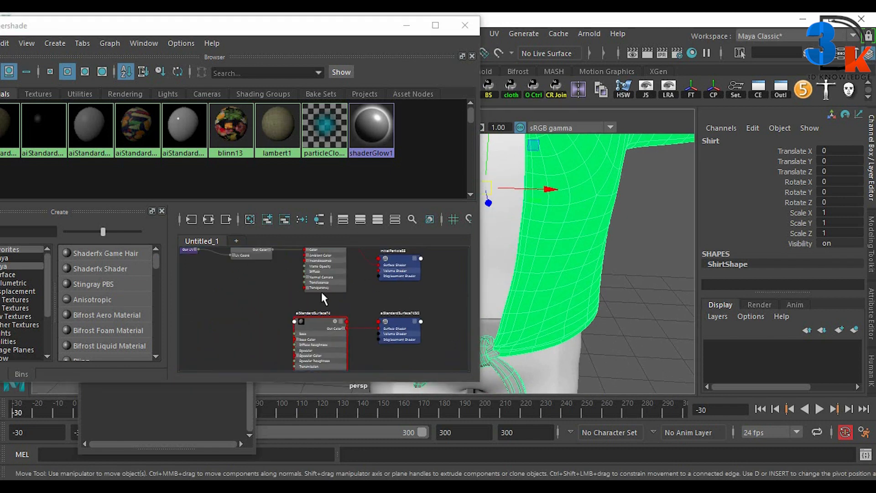
pyautogui.moveTo(315, 319); pyautogui.dragTo(316, 179, button='right')
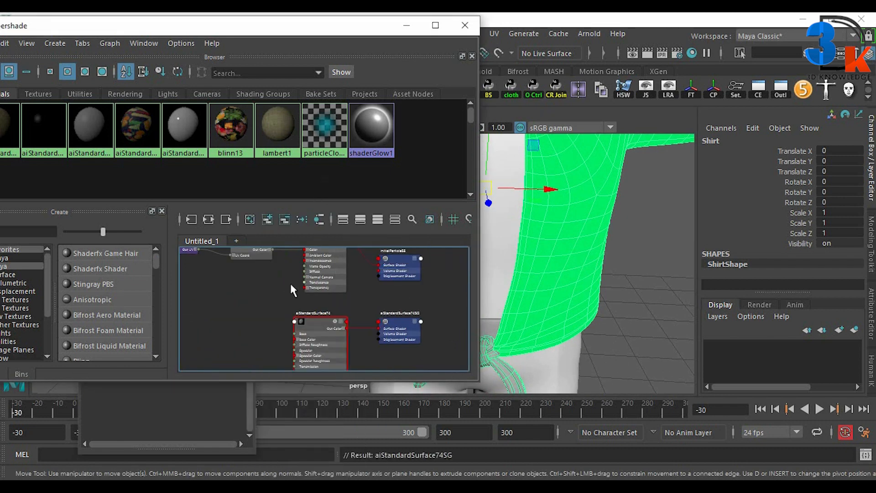
pyautogui.moveTo(292, 290); pyautogui.dragTo(292, 344, button='middle')
pyautogui.moveTo(322, 283); pyautogui.dragTo(320, 200, button='right')
# Reselect the Shirt and check its viewport display in textured mode and in shaded mode
pyautogui.click(657, 315)
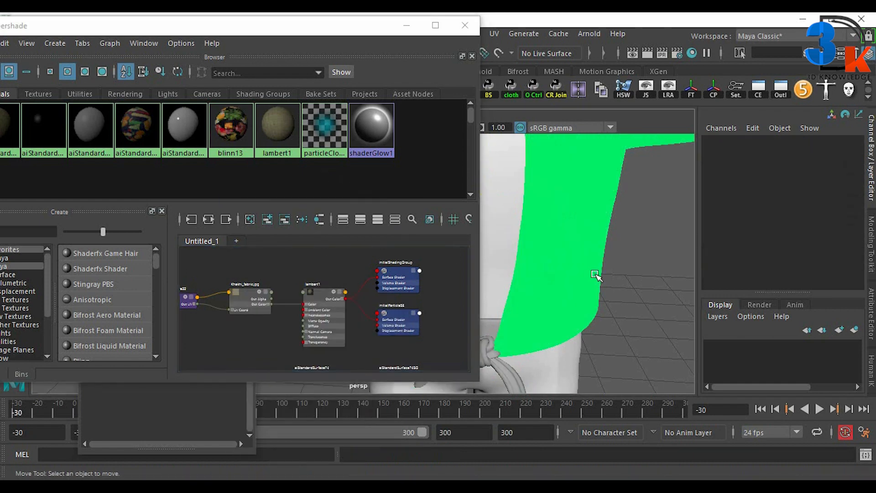
pyautogui.click(595, 276)
pyautogui.press('6')
pyautogui.press('5')
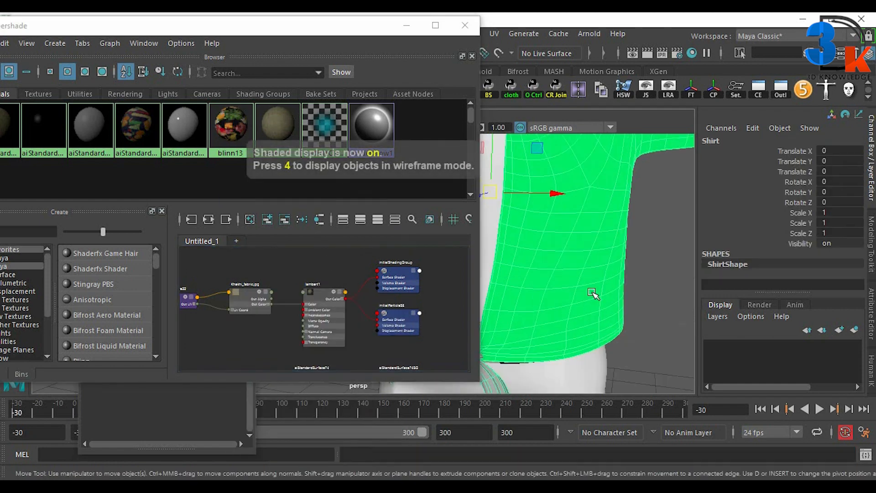
# Delete the unused nodes in the Hypershade
pyautogui.click(40, 94)
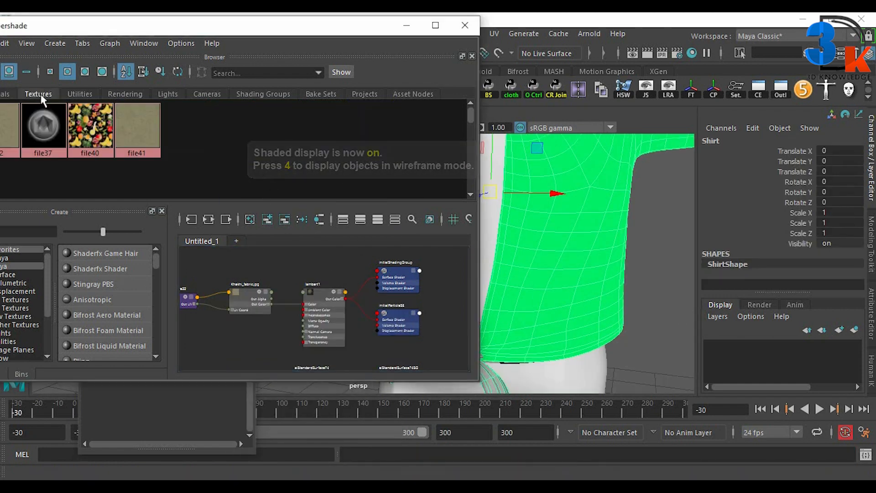
pyautogui.moveTo(69, 26); pyautogui.dragTo(138, 26)
pyautogui.click(67, 95)
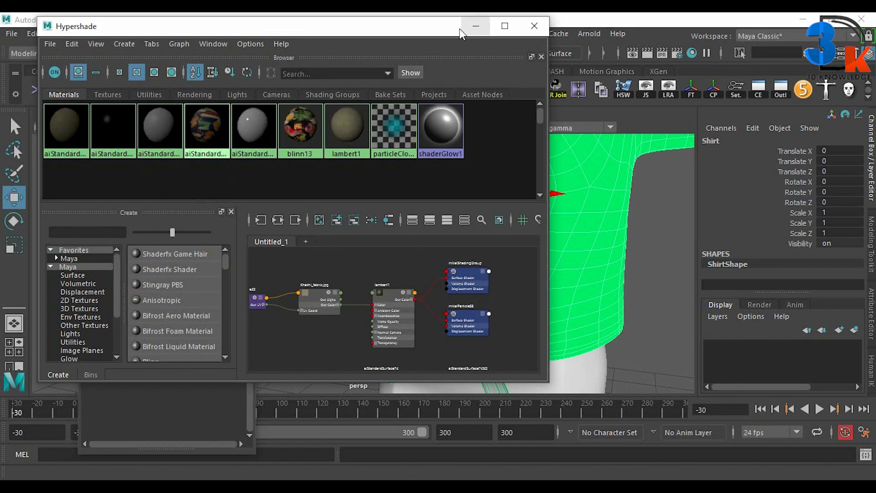
pyautogui.click(76, 45)
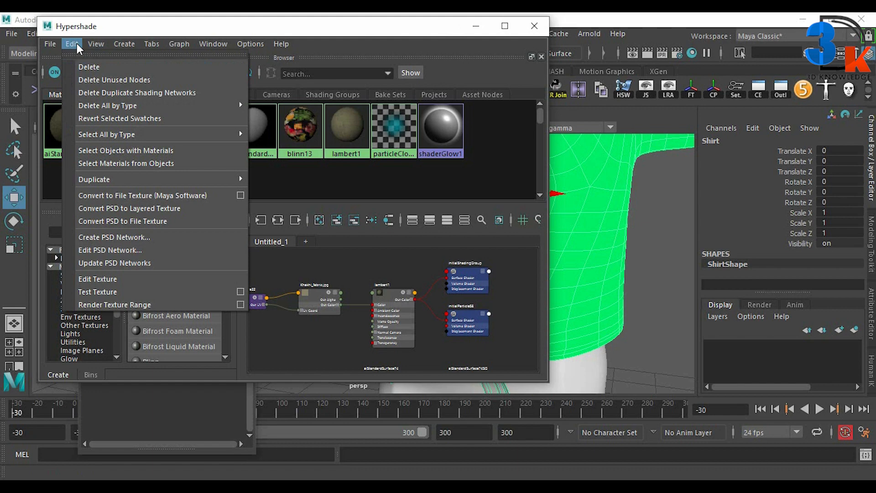
pyautogui.click(80, 79)
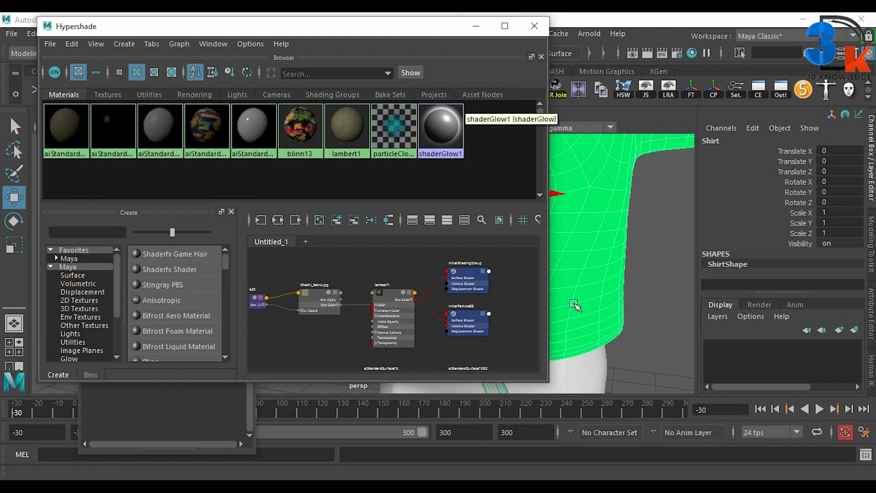
# Retry the material assignment on the Shirt with lambert1, and finish with aiStandardSurface74
pyautogui.keyDown('alt'); pyautogui.moveTo(574, 305); pyautogui.dragTo(642, 272); pyautogui.keyUp('alt')
pyautogui.scroll(3, 639, 269)
pyautogui.moveTo(385, 294); pyautogui.dragTo(384, 201, button='right')
pyautogui.scroll(-2, 378, 331)
pyautogui.keyDown('alt'); pyautogui.moveTo(378, 330); pyautogui.dragTo(377, 251, button='middle'); pyautogui.keyUp('alt')
pyautogui.moveTo(381, 281); pyautogui.dragTo(381, 222, button='right')
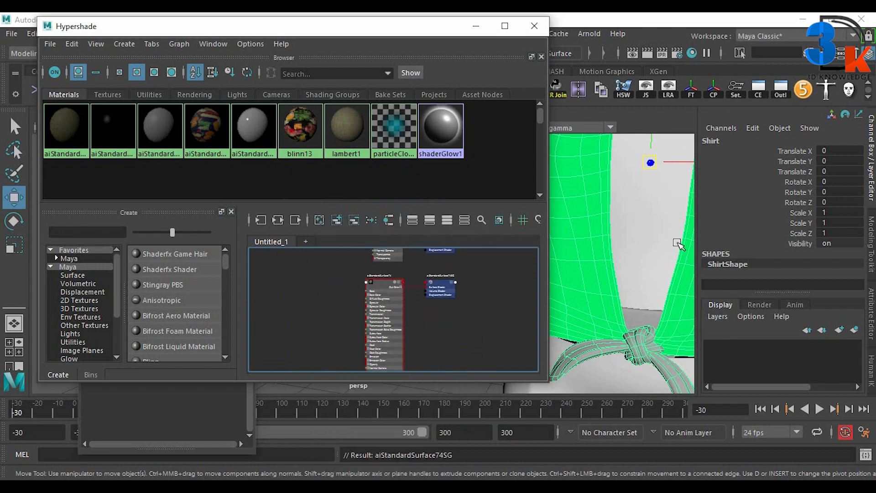
# Run Optimize Scene Size on the current scene and confirm it
pyautogui.moveTo(373, 26); pyautogui.dragTo(397, 80)
pyautogui.click(12, 33)
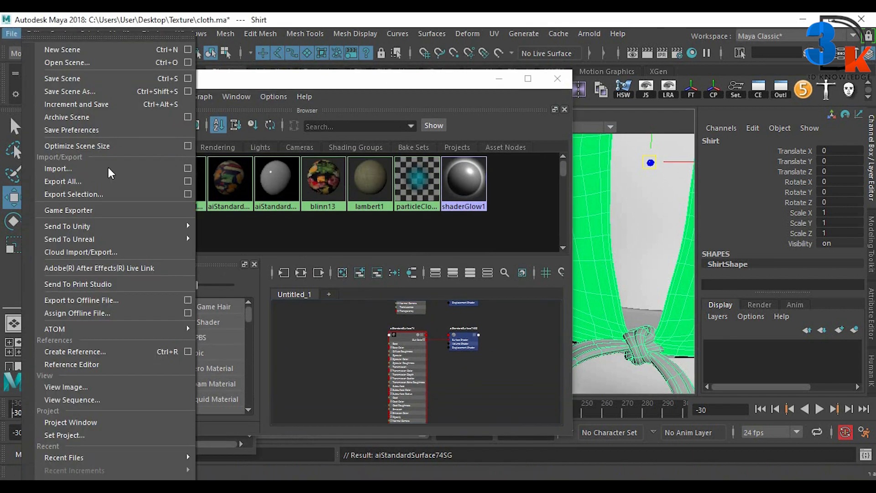
pyautogui.click(68, 146)
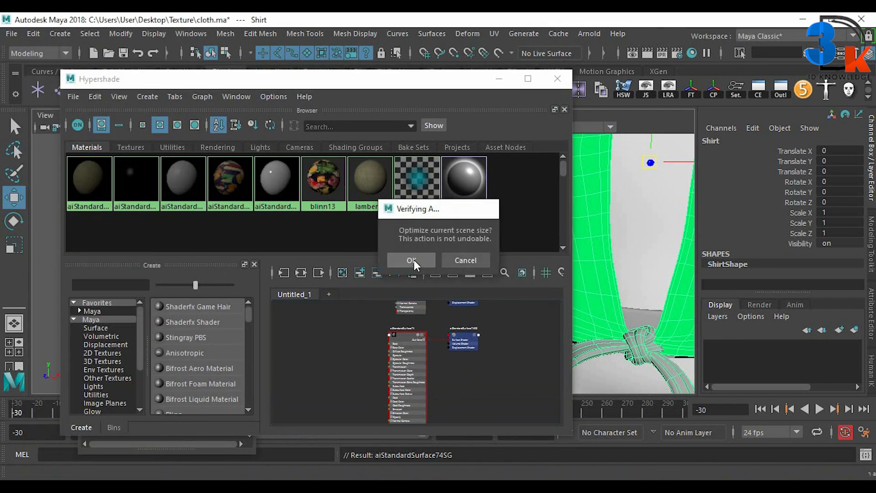
pyautogui.click(411, 260)
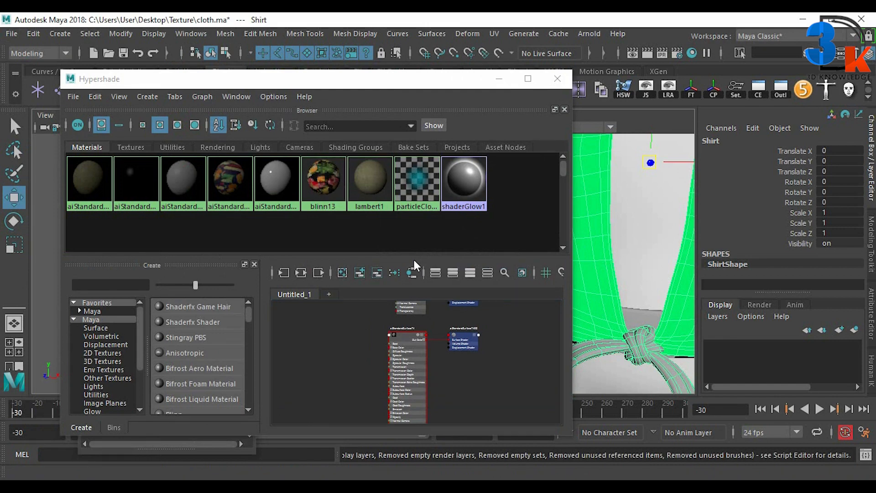
# Create a new Blinn material in the Hypershade
pyautogui.scroll(3, 610, 271)
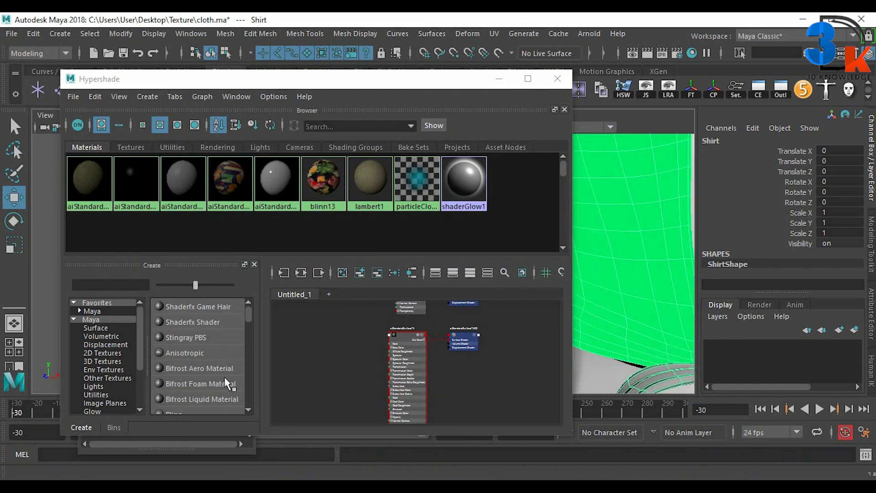
pyautogui.scroll(-1, 192, 378)
pyautogui.click(185, 368)
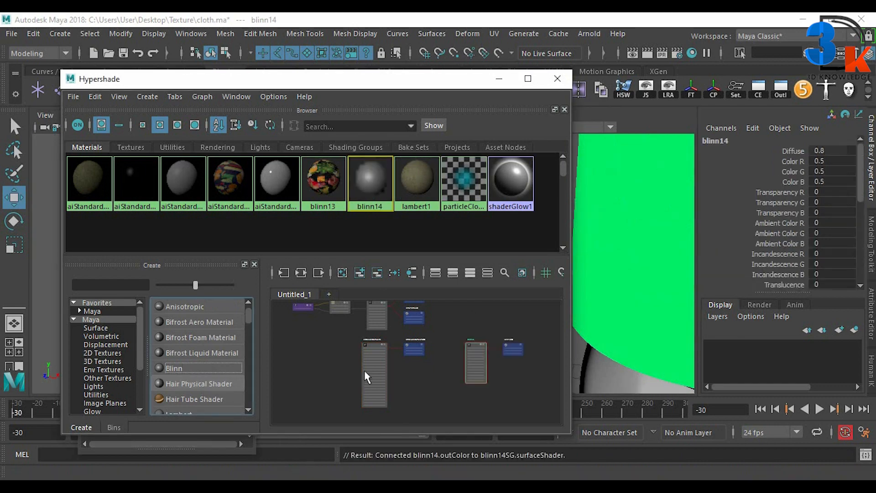
# Select the Shirt and assign the blinn14 material to it
pyautogui.click(621, 270)
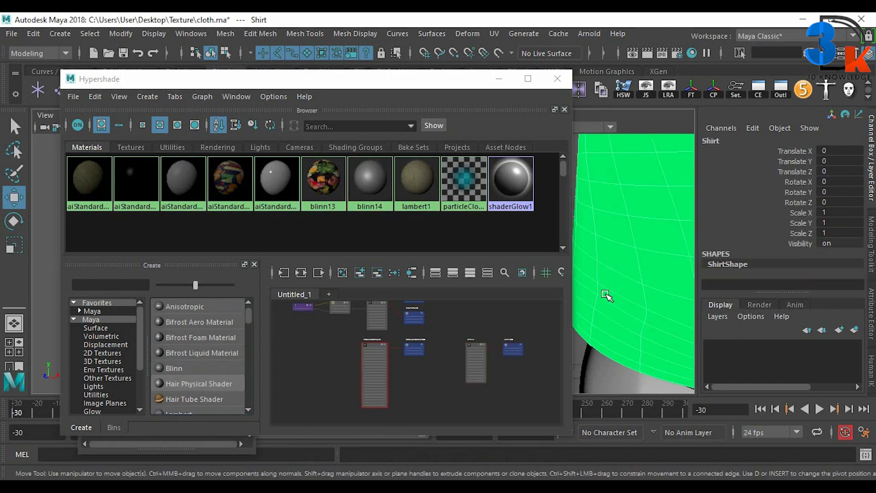
pyautogui.rightClick(476, 350)
pyautogui.moveTo(488, 267); pyautogui.dragTo(485, 192, button='right')
pyautogui.moveTo(465, 86); pyautogui.dragTo(294, 83)
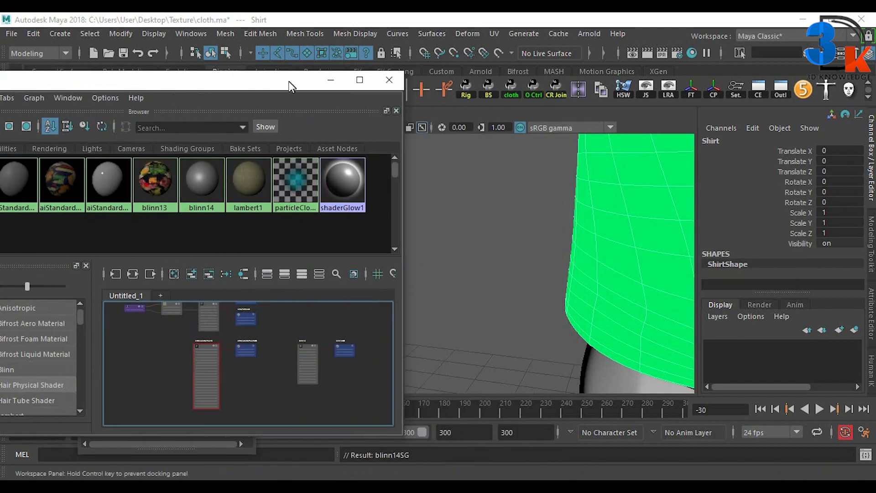
pyautogui.scroll(5, 456, 297)
pyautogui.scroll(-2, 502, 283)
pyautogui.keyDown('alt'); pyautogui.moveTo(461, 281); pyautogui.dragTo(479, 297, button='middle'); pyautogui.keyUp('alt')
pyautogui.scroll(4, 264, 374)
pyautogui.keyDown('alt'); pyautogui.moveTo(355, 313); pyautogui.dragTo(293, 373, button='middle'); pyautogui.keyUp('alt')
pyautogui.scroll(4, 294, 378)
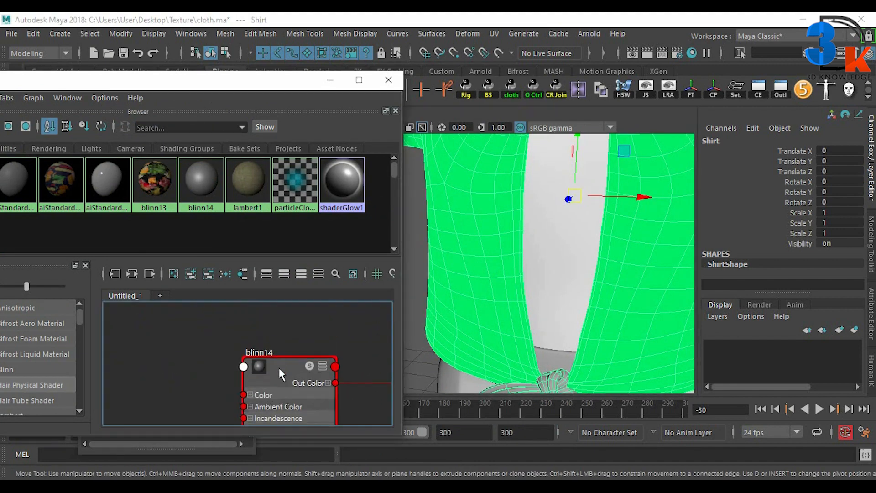
pyautogui.moveTo(280, 368); pyautogui.dragTo(299, 217, button='right')
pyautogui.scroll(3, 525, 265)
pyautogui.scroll(-5, 463, 287)
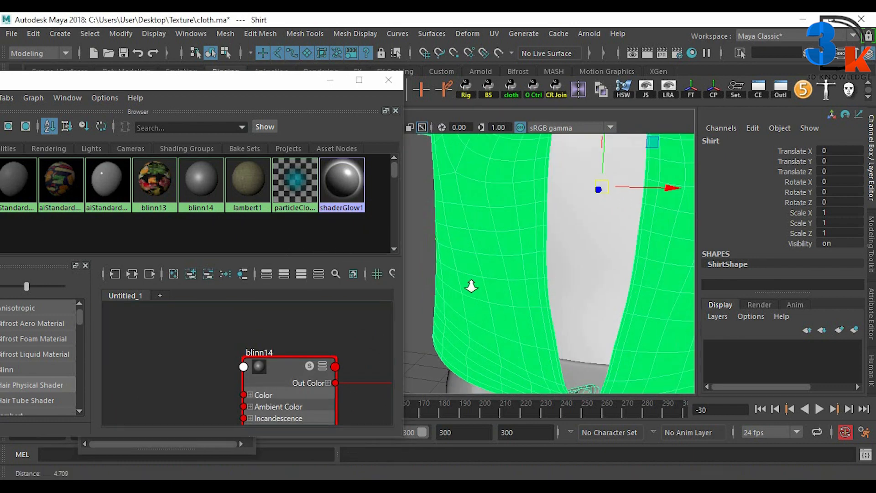
# Reselect the Shirt and graph its input and output connections in the Node Editor
pyautogui.click(622, 307)
pyautogui.scroll(2, 570, 227)
pyautogui.click(571, 228)
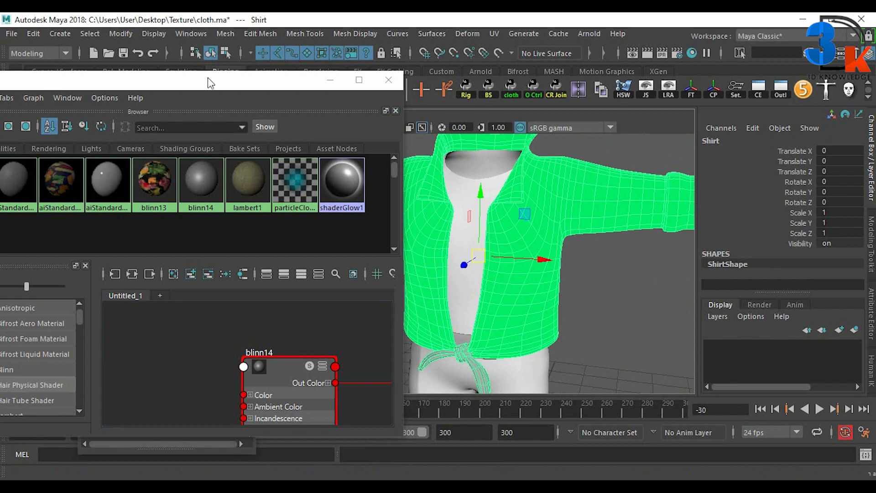
pyautogui.moveTo(208, 83); pyautogui.dragTo(227, 85)
pyautogui.click(179, 35)
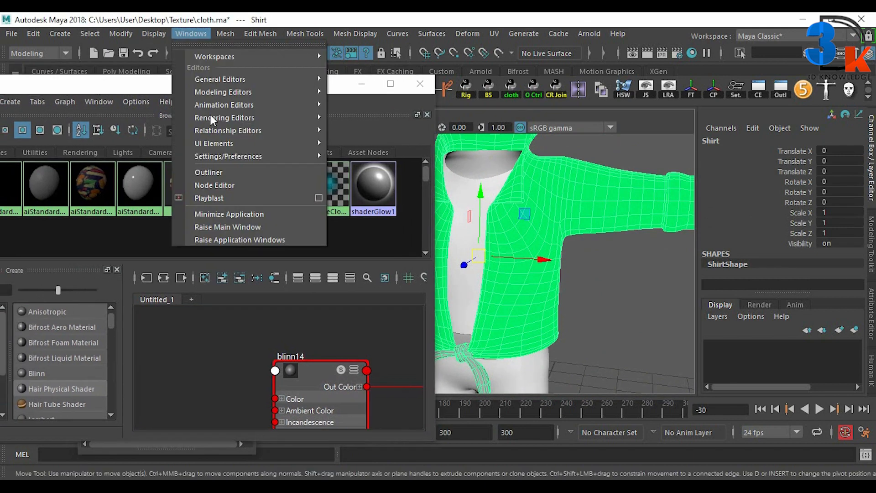
pyautogui.click(234, 185)
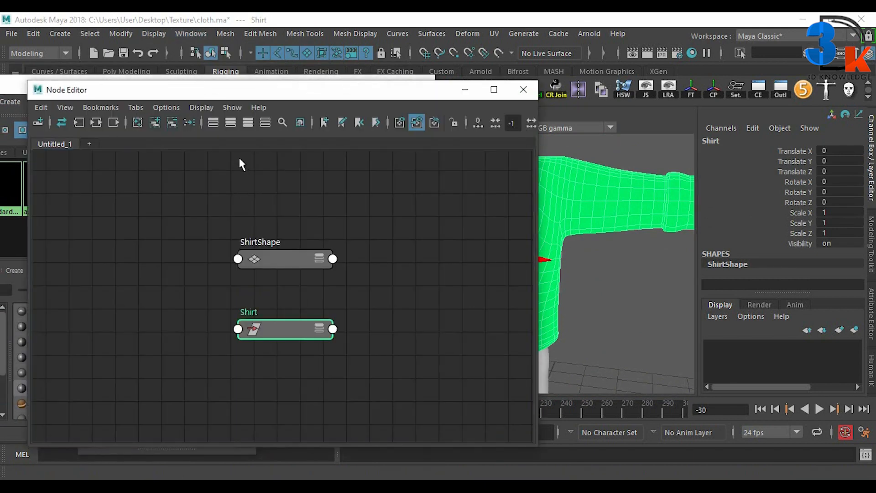
pyautogui.click(97, 123)
# Spread out the ShirtShape, blinn14SG and initialShadingGroup nodes so the connections between them can be told apart
pyautogui.scroll(3, 229, 274)
pyautogui.moveTo(253, 302); pyautogui.dragTo(263, 360)
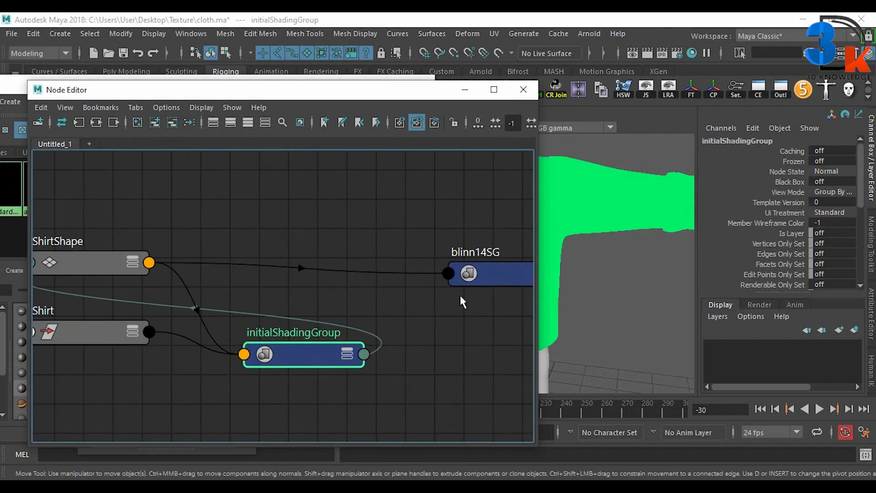
pyautogui.moveTo(481, 272); pyautogui.dragTo(433, 210)
pyautogui.scroll(-3, 408, 301)
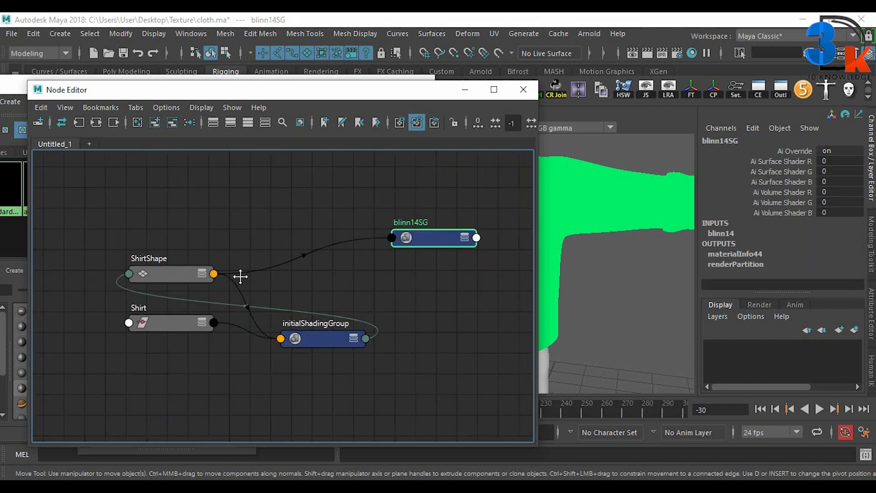
pyautogui.scroll(3, 348, 273)
pyautogui.moveTo(261, 268); pyautogui.dragTo(408, 217)
pyautogui.moveTo(273, 330); pyautogui.dragTo(266, 354)
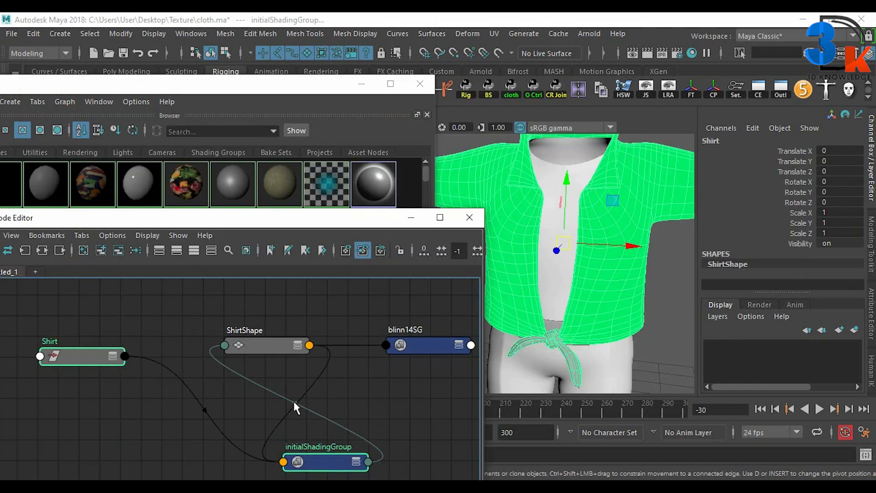
# Try deleting the connection from ShirtShape to initialShadingGroup, and undo the deletion
pyautogui.click(284, 439)
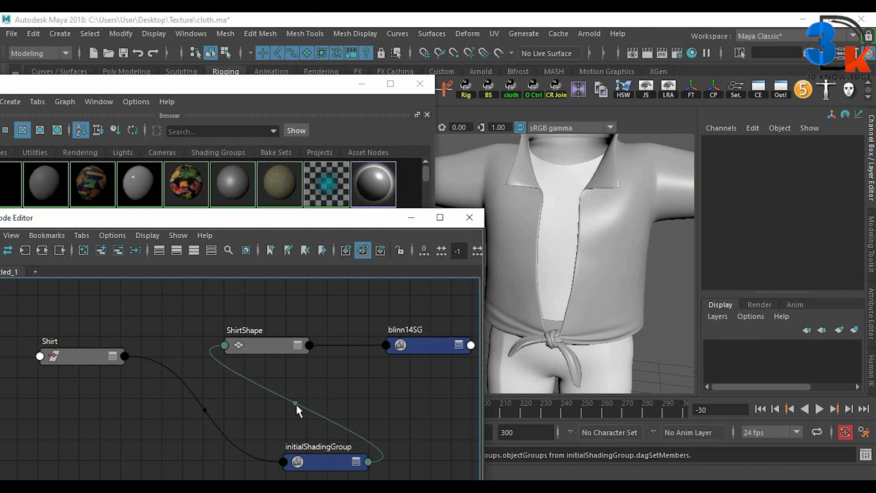
pyautogui.moveTo(284, 351); pyautogui.dragTo(302, 351)
pyautogui.hotkey('ctrl', 'z')
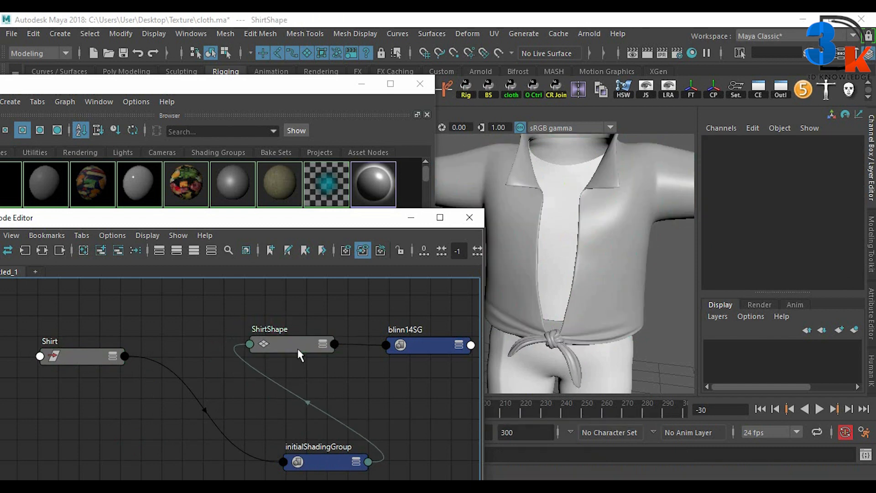
pyautogui.hotkey('ctrl', 'z')
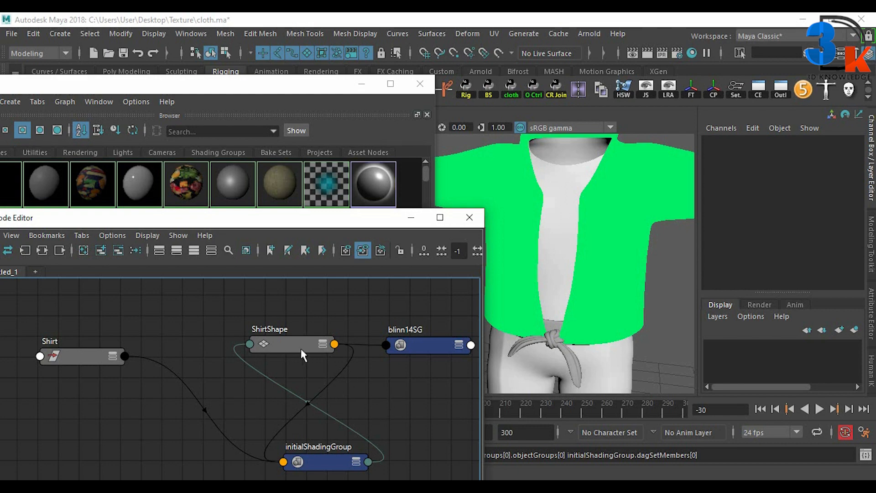
# Expand the initialShadingGroup node to show all its attributes and place it below blinn14SG
pyautogui.moveTo(302, 355); pyautogui.dragTo(293, 350)
pyautogui.scroll(2, 359, 379)
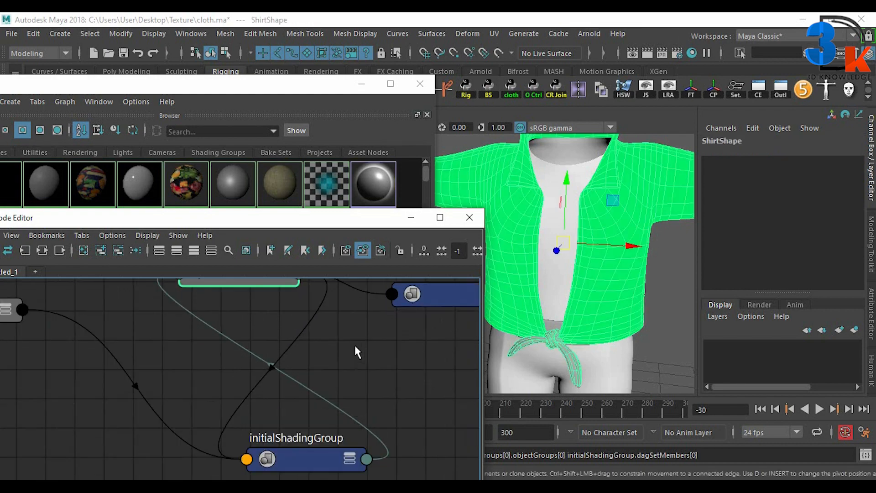
pyautogui.moveTo(349, 223); pyautogui.dragTo(361, 153)
pyautogui.moveTo(310, 391); pyautogui.dragTo(319, 436)
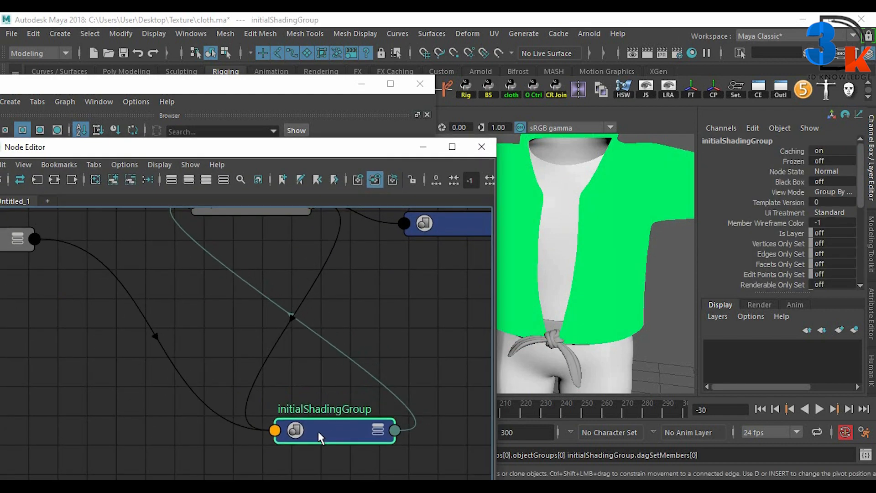
pyautogui.press('3')
pyautogui.scroll(-2, 408, 357)
pyautogui.moveTo(347, 351); pyautogui.dragTo(401, 323)
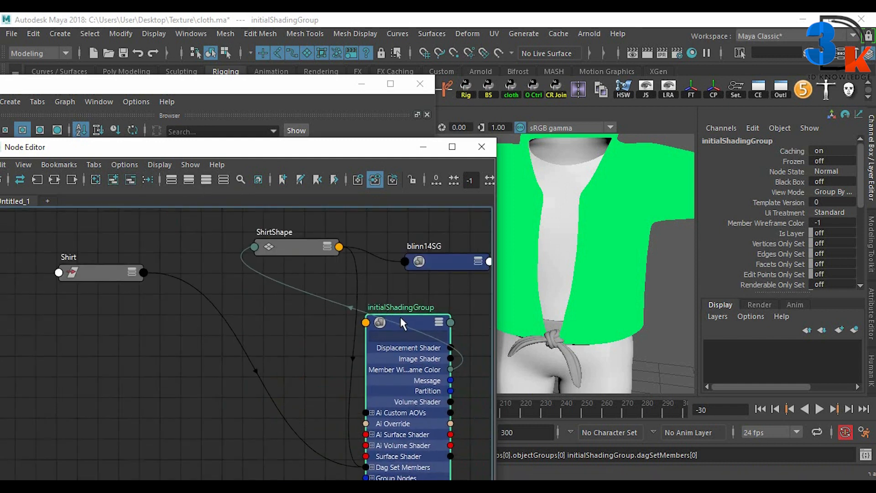
pyautogui.keyDown('alt'); pyautogui.moveTo(276, 385); pyautogui.dragTo(269, 350, button='middle'); pyautogui.keyUp('alt')
pyautogui.keyDown('alt'); pyautogui.moveTo(304, 232); pyautogui.dragTo(312, 276, button='middle'); pyautogui.keyUp('alt')
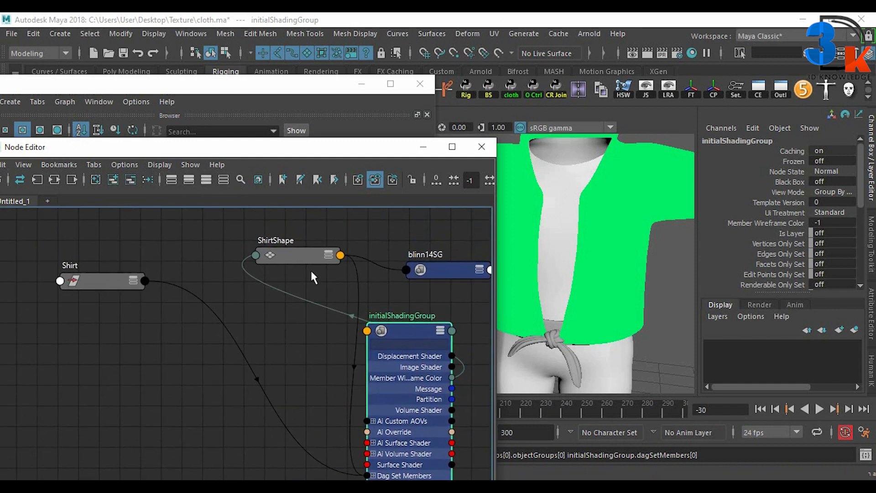
# Expand the ShirtShape node to show all its attributes and move it clear of initialShadingGroup
pyautogui.moveTo(300, 253); pyautogui.dragTo(283, 237)
pyautogui.press('3')
pyautogui.keyDown('alt'); pyautogui.moveTo(320, 348); pyautogui.dragTo(307, 332, button='middle'); pyautogui.keyUp('alt')
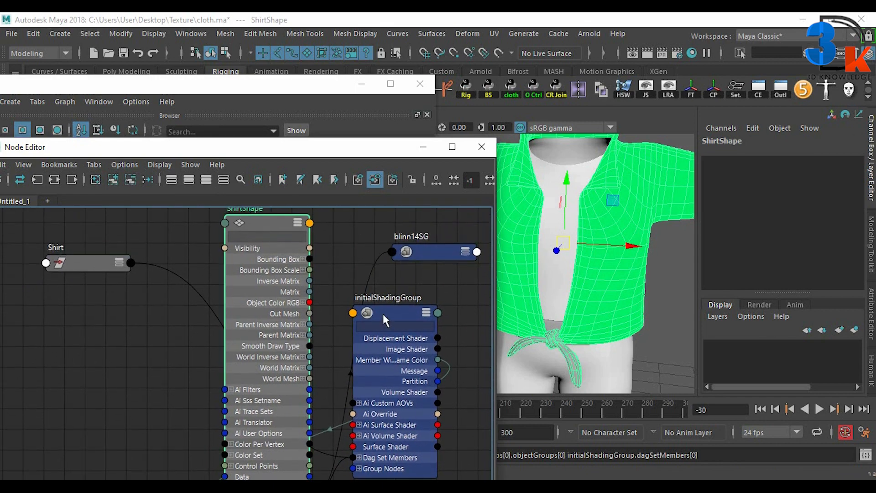
pyautogui.moveTo(383, 314); pyautogui.dragTo(457, 292)
pyautogui.keyDown('alt'); pyautogui.moveTo(369, 291); pyautogui.dragTo(309, 289, button='middle'); pyautogui.keyUp('alt')
pyautogui.moveTo(197, 234); pyautogui.dragTo(171, 234)
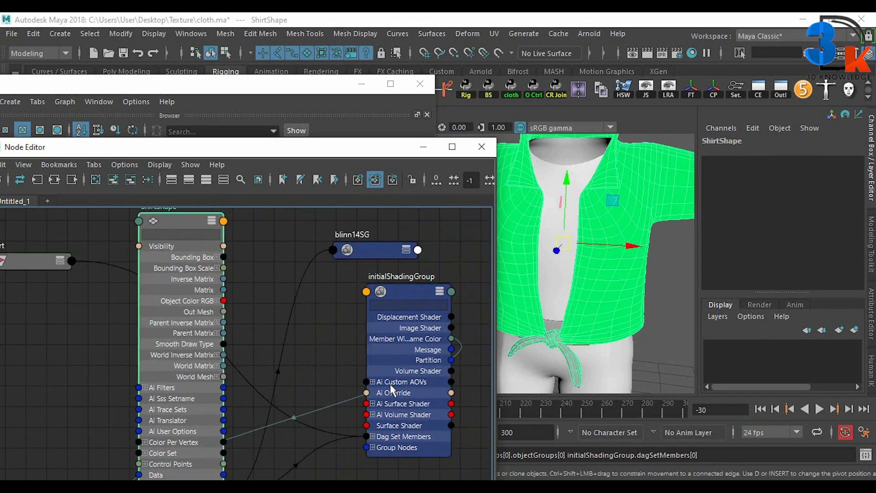
# Expand the Dag Set Members attribute of initialShadingGroup to show its individual members
pyautogui.keyDown('alt'); pyautogui.moveTo(373, 435); pyautogui.dragTo(369, 351, button='middle'); pyautogui.keyUp('alt')
pyautogui.click(368, 352)
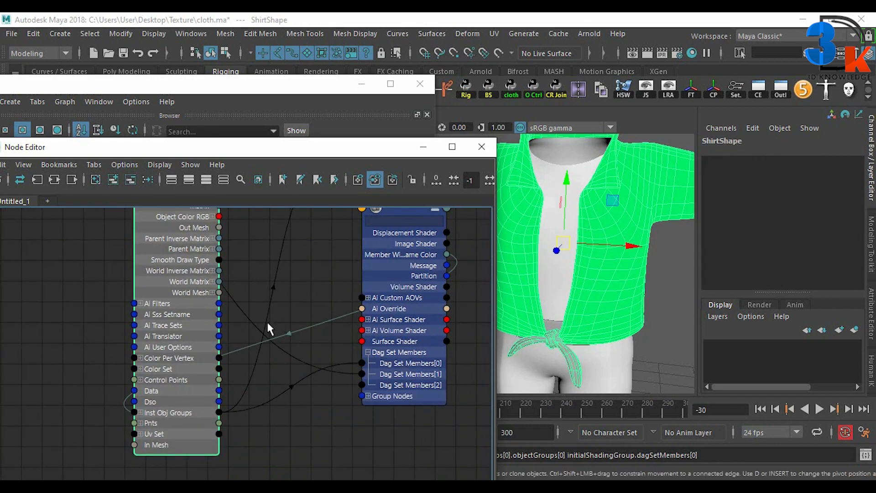
pyautogui.keyDown('alt'); pyautogui.moveTo(275, 295); pyautogui.dragTo(325, 381, button='middle'); pyautogui.keyUp('alt')
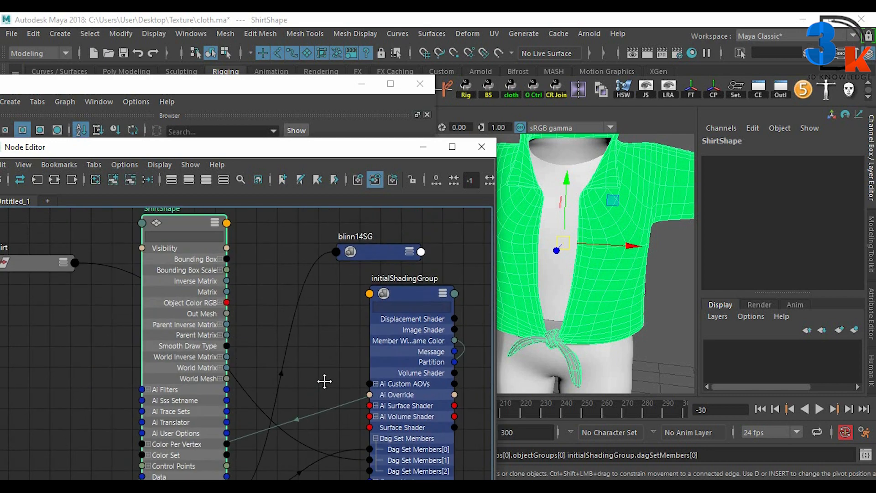
# Move blinn14SG below initialShadingGroup and shift the ShirtShape node away from it to open up space between the nodes
pyautogui.moveTo(378, 251); pyautogui.dragTo(323, 415)
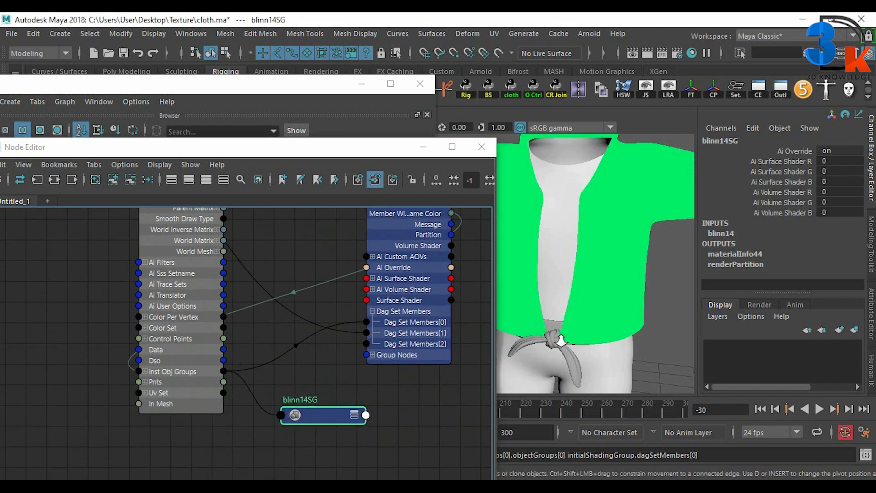
pyautogui.scroll(-5, 562, 340)
pyautogui.scroll(-3, 316, 299)
pyautogui.click(240, 252)
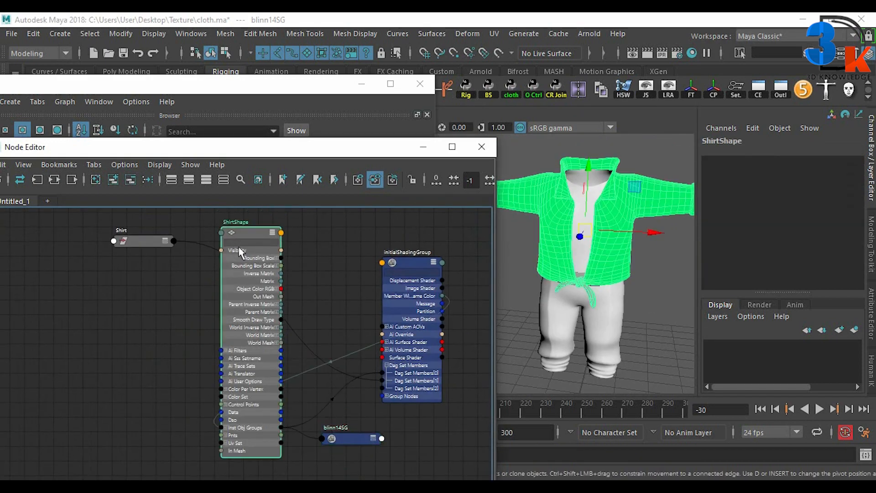
pyautogui.moveTo(240, 228); pyautogui.dragTo(190, 275)
# Place the Shirt node between ShirtShape and initialShadingGroup with blinn14SG just below it, and move the Node Editor window up
pyautogui.moveTo(155, 241); pyautogui.dragTo(156, 242)
pyautogui.moveTo(148, 241); pyautogui.dragTo(340, 405)
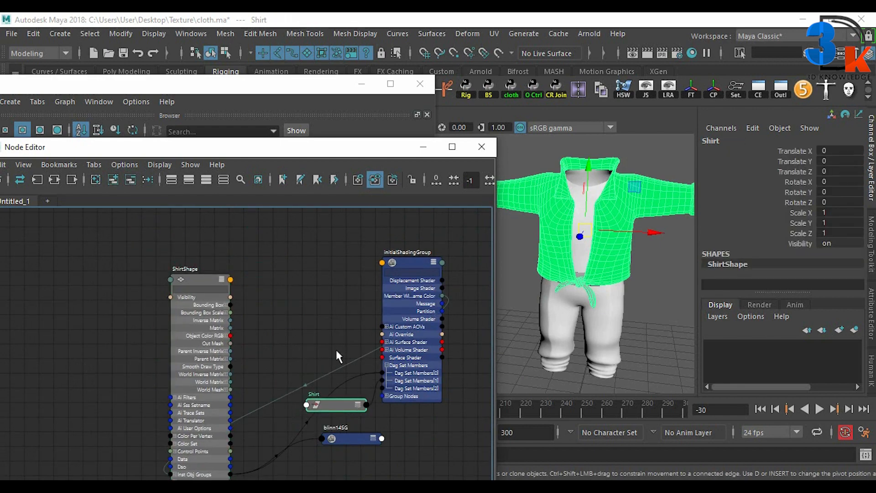
pyautogui.keyDown('alt'); pyautogui.moveTo(212, 324); pyautogui.dragTo(226, 296, button='middle'); pyautogui.keyUp('alt')
pyautogui.moveTo(211, 250); pyautogui.dragTo(193, 178)
pyautogui.moveTo(371, 406); pyautogui.dragTo(321, 401)
pyautogui.moveTo(351, 378); pyautogui.dragTo(363, 386)
pyautogui.click(430, 232)
pyautogui.moveTo(325, 150); pyautogui.dragTo(340, 76)
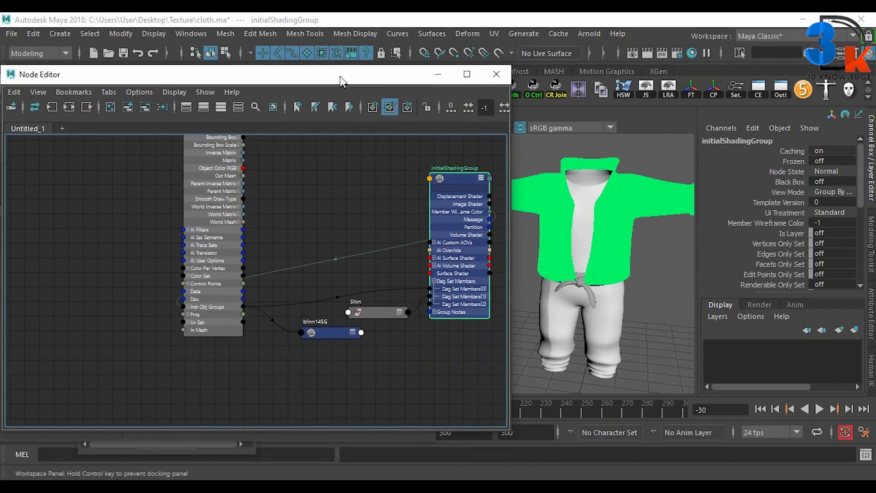
# Fit the whole Shirt node graph in the Node Editor and capture it with the Snipping Tool
pyautogui.scroll(-5, 338, 221)
pyautogui.scroll(6, 287, 231)
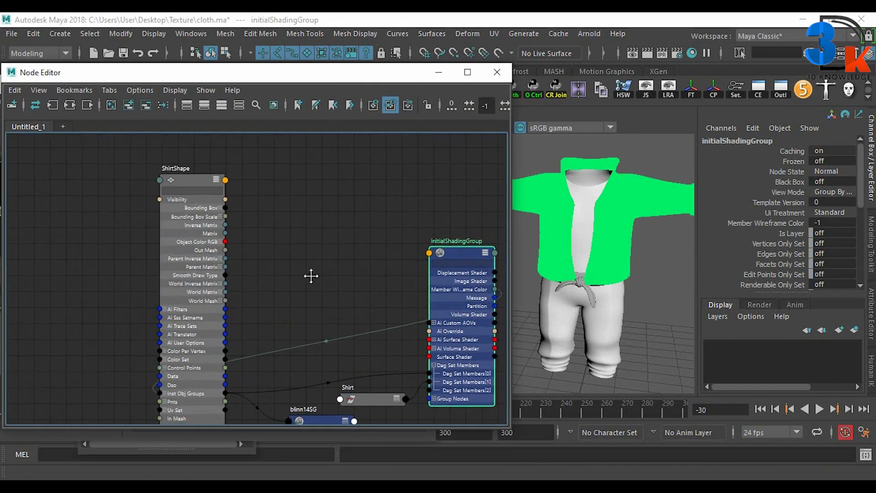
pyautogui.click(330, 343)
pyautogui.click(267, 365)
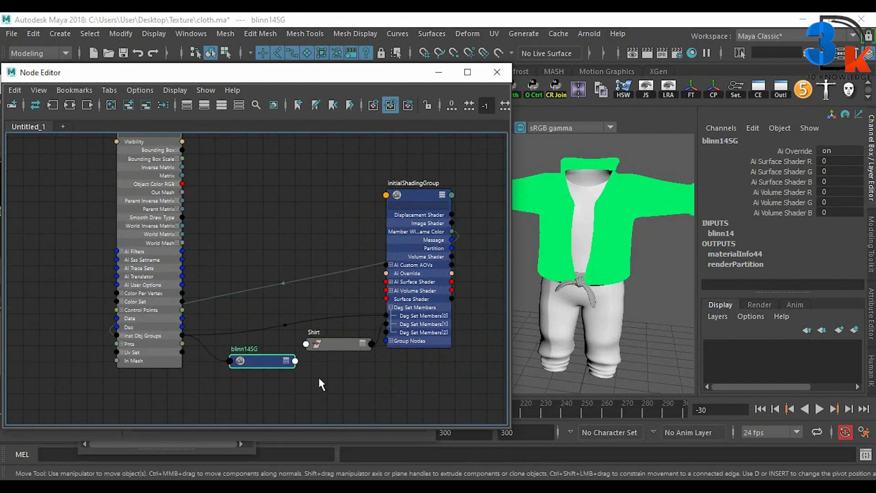
pyautogui.scroll(-2, 326, 365)
pyautogui.scroll(1, 342, 369)
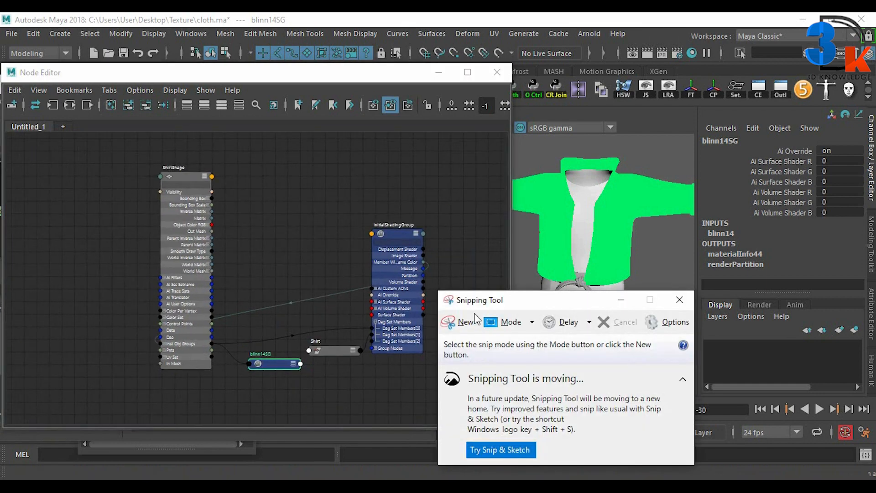
pyautogui.click(461, 322)
pyautogui.moveTo(129, 145); pyautogui.dragTo(480, 416)
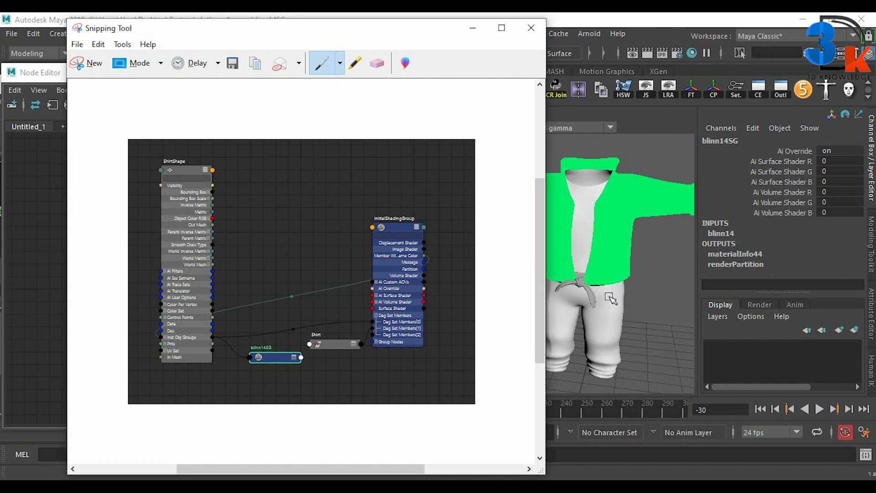
# Set the snip aside and graph the material network of the T_shirt mesh in Maya's Hypershade
pyautogui.moveTo(417, 33); pyautogui.dragTo(427, 85)
pyautogui.click(483, 81)
pyautogui.moveTo(373, 73); pyautogui.dragTo(372, 36)
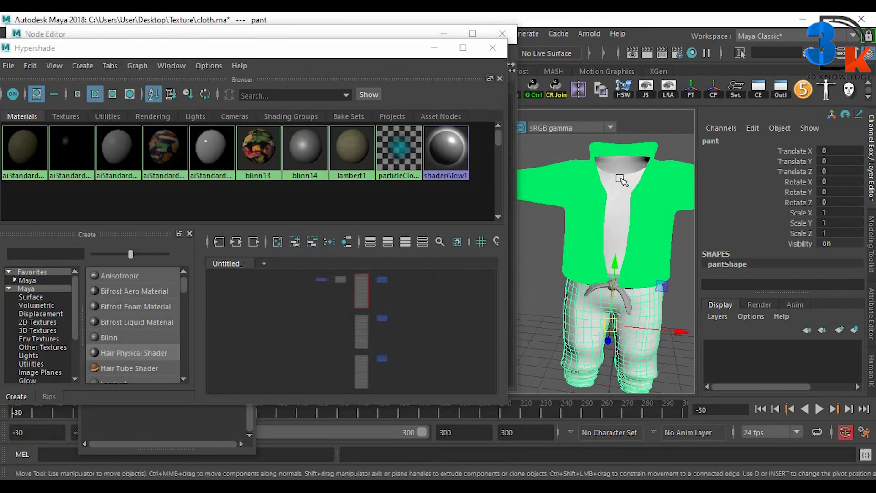
pyautogui.click(619, 178)
pyautogui.click(350, 241)
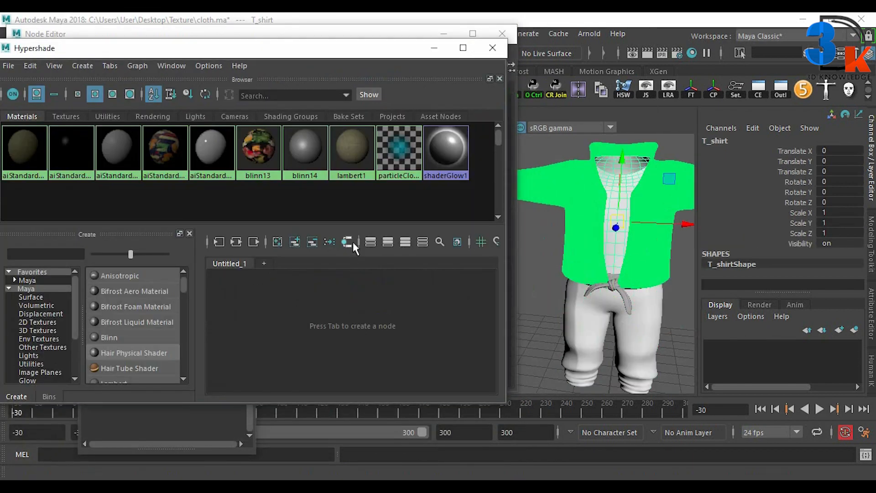
pyautogui.scroll(4, 337, 280)
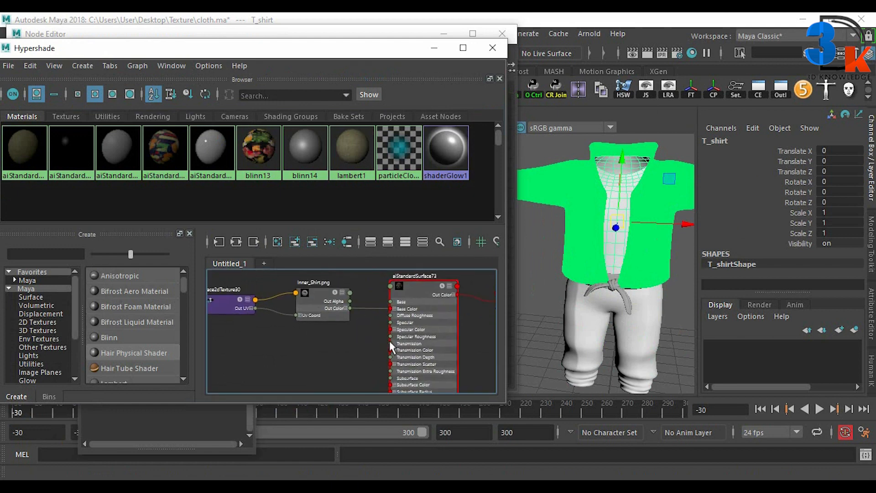
pyautogui.keyDown('alt'); pyautogui.moveTo(357, 317); pyautogui.dragTo(353, 294, button='middle'); pyautogui.keyUp('alt')
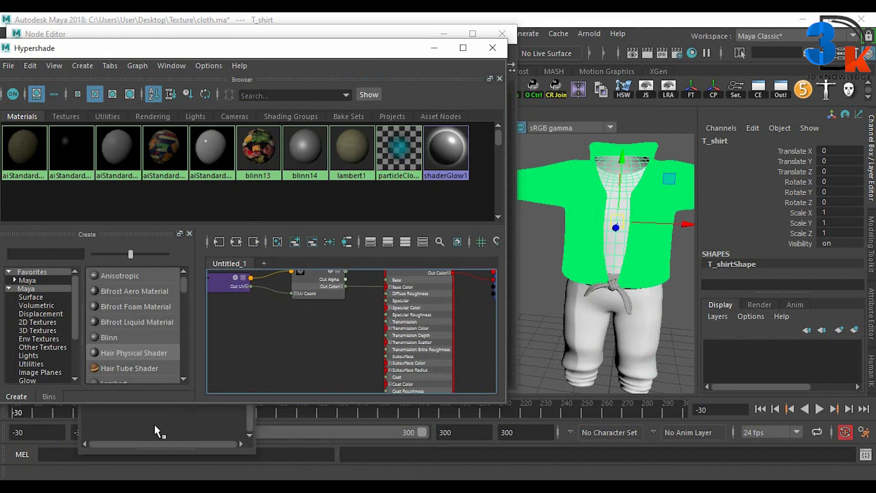
# Graph the input and output connections of the T_shirt mesh in the Node Editor, and place the T_shirt node below T_shirtShape
pyautogui.click(140, 425)
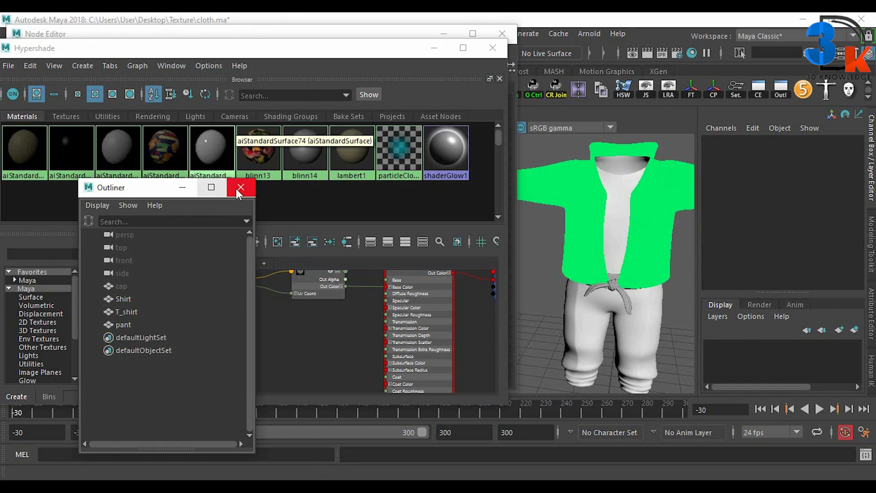
pyautogui.click(390, 29)
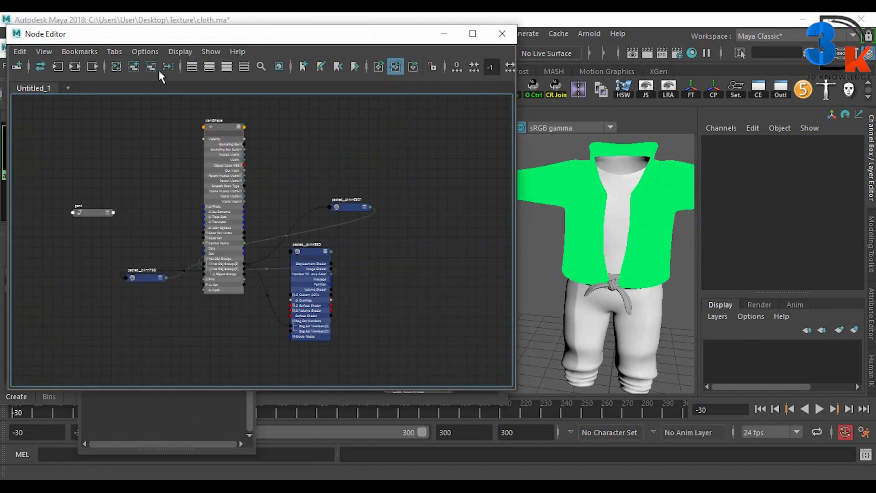
pyautogui.click(608, 213)
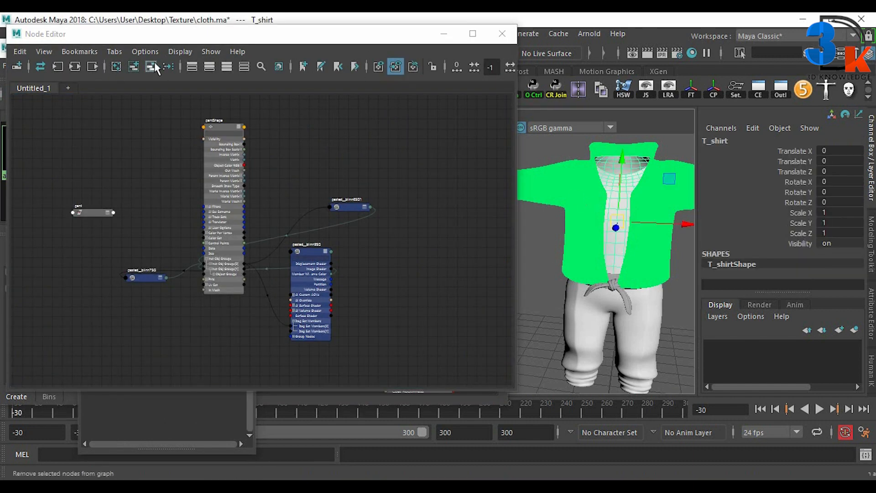
pyautogui.click(79, 68)
pyautogui.moveTo(366, 199); pyautogui.dragTo(374, 198)
pyautogui.moveTo(361, 285); pyautogui.dragTo(81, 279)
pyautogui.moveTo(385, 196); pyautogui.dragTo(381, 195)
# Show all attributes on the aiStandardSurface72SG1 and T_shirtShape nodes, and space the three T_shirt nodes apart
pyautogui.click(227, 67)
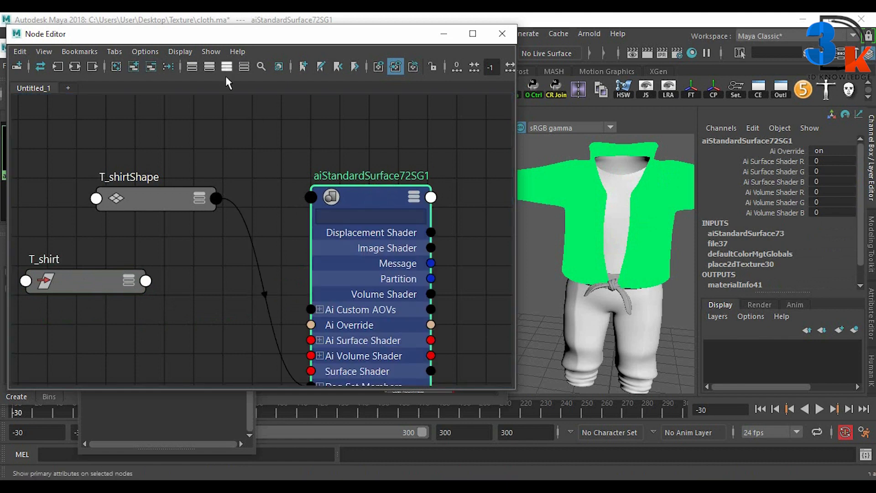
pyautogui.moveTo(157, 196); pyautogui.dragTo(163, 187)
pyautogui.click(230, 69)
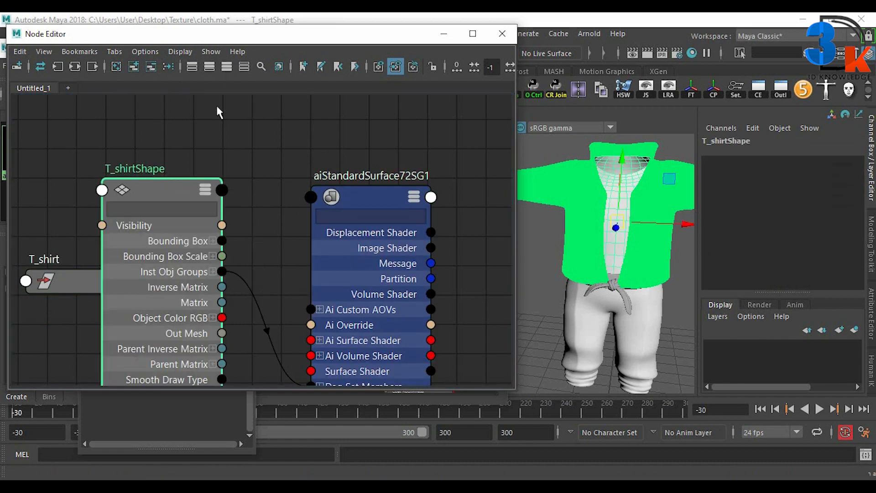
pyautogui.scroll(-3, 269, 176)
pyautogui.keyDown('alt'); pyautogui.moveTo(295, 178); pyautogui.dragTo(319, 142, button='middle'); pyautogui.keyUp('alt')
pyautogui.moveTo(400, 155); pyautogui.dragTo(463, 149)
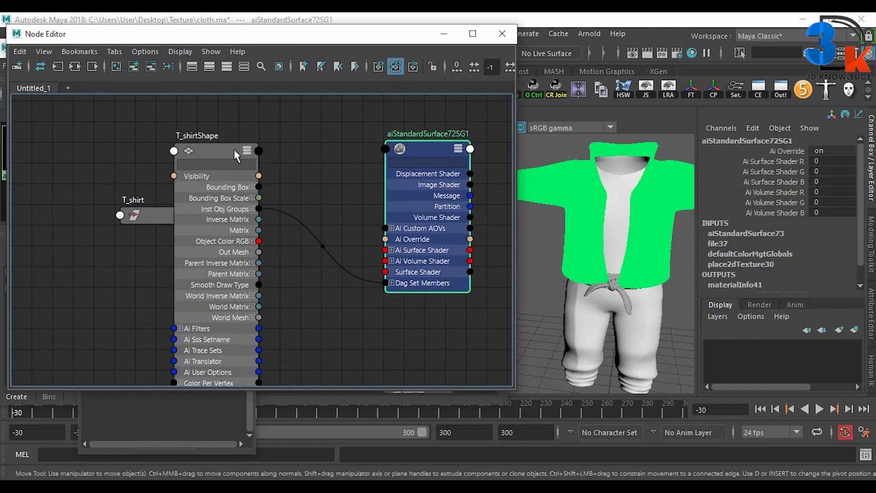
pyautogui.moveTo(216, 156); pyautogui.dragTo(276, 144)
pyautogui.moveTo(158, 216); pyautogui.dragTo(101, 184)
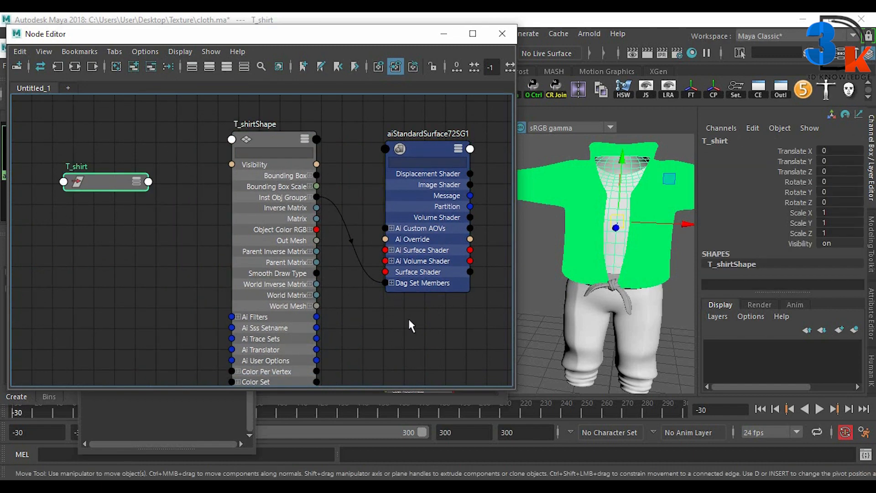
# Expand Dag Set Members on aiStandardSurface72SG1 and Inst Obj Groups[0] on T_shirtShape to trace the connection between them
pyautogui.scroll(-2, 411, 325)
pyautogui.keyDown('alt'); pyautogui.moveTo(427, 328); pyautogui.dragTo(389, 332, button='right'); pyautogui.keyUp('alt')
pyautogui.keyDown('alt'); pyautogui.moveTo(383, 329); pyautogui.dragTo(322, 288, button='middle'); pyautogui.keyUp('alt')
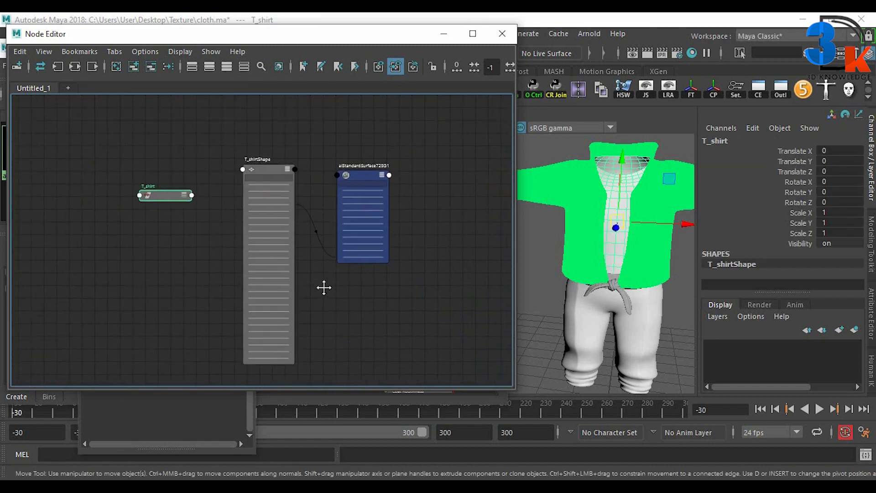
pyautogui.keyDown('alt'); pyautogui.moveTo(344, 274); pyautogui.dragTo(461, 354, button='right'); pyautogui.keyUp('alt')
pyautogui.click(328, 256)
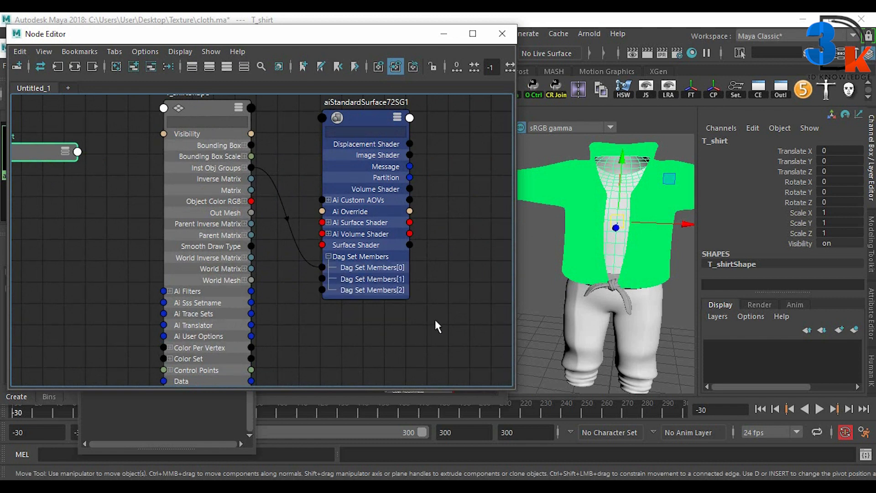
pyautogui.click(244, 168)
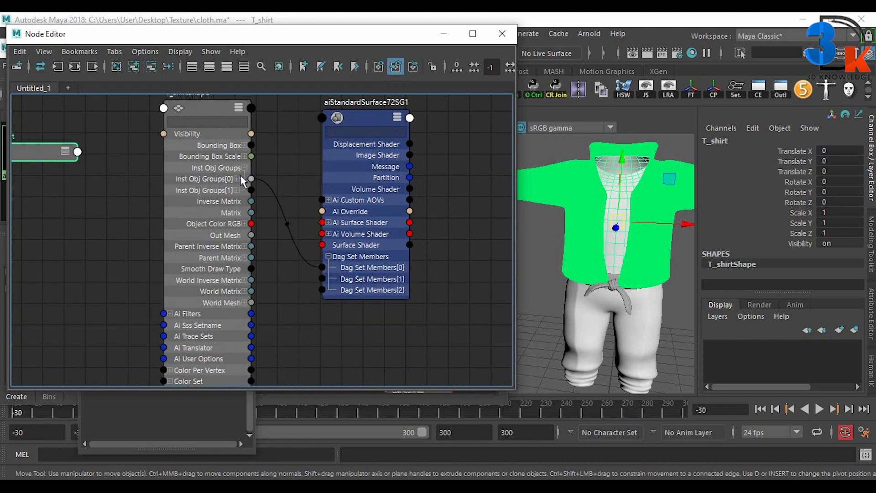
pyautogui.click(237, 179)
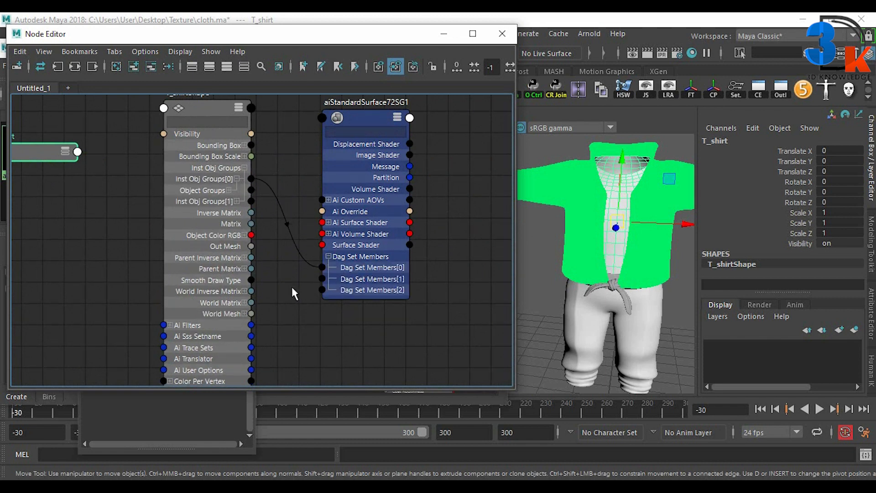
pyautogui.click(292, 292)
pyautogui.press('a')
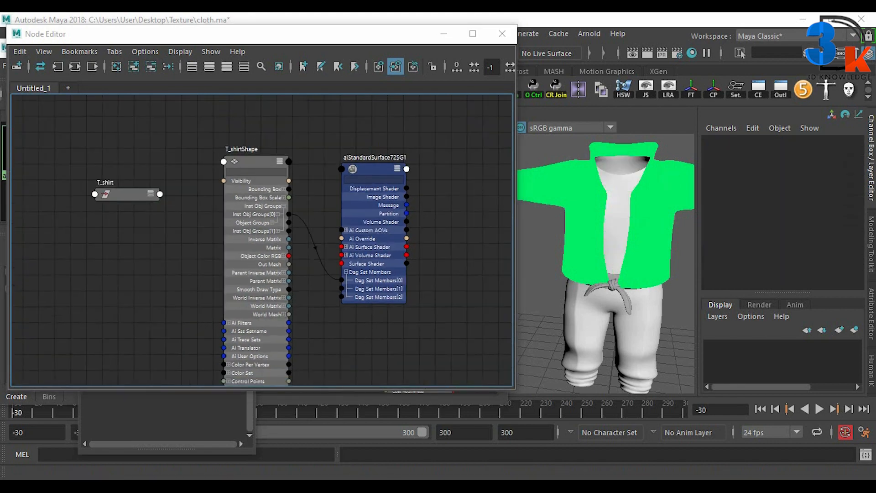
# Place the captured Shirt graph beside the Node Editor and compare its Shirt node with the T_shirt node's connections
pyautogui.hotkey('alt', 'Tab')
pyautogui.moveTo(289, 81); pyautogui.dragTo(615, 36)
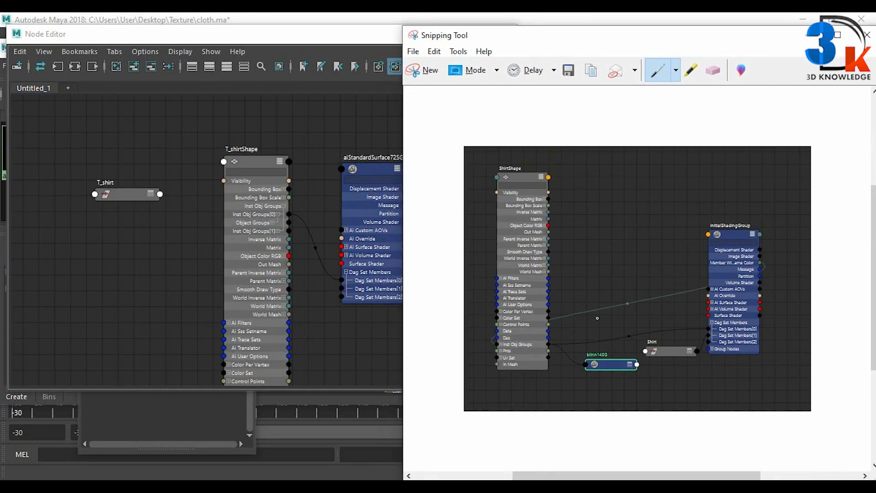
pyautogui.scroll(1, 597, 318)
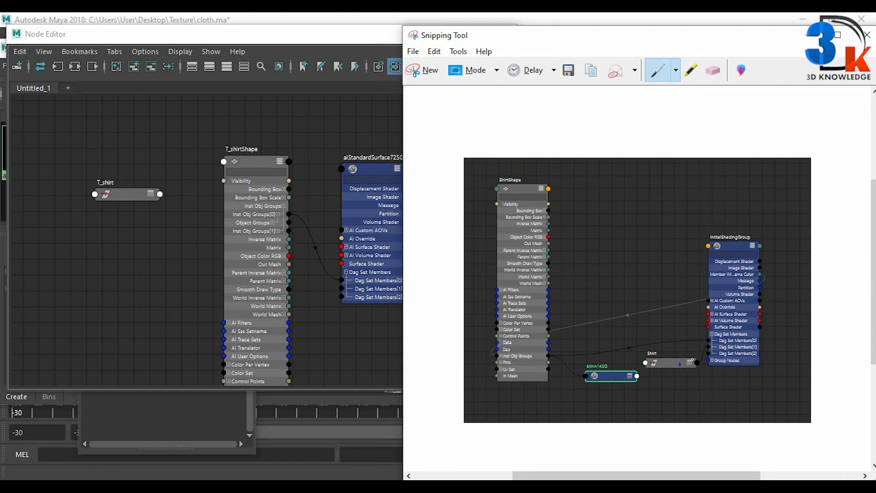
pyautogui.click(171, 187)
pyautogui.moveTo(153, 249); pyautogui.dragTo(154, 250)
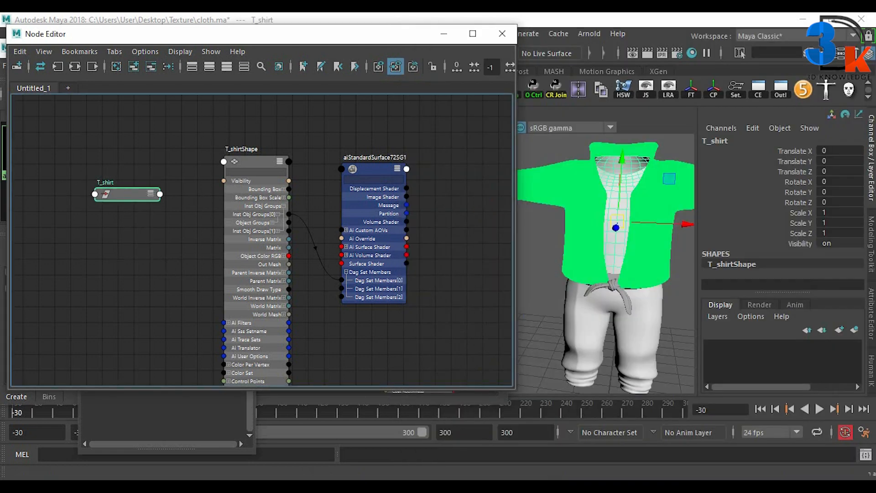
# Circle the Shirt node and mark ShirtShape in pen on the Snipping Tool capture, and return to Maya's Node Editor
pyautogui.hotkey('alt', 'Tab')
pyautogui.scroll(1, 664, 377)
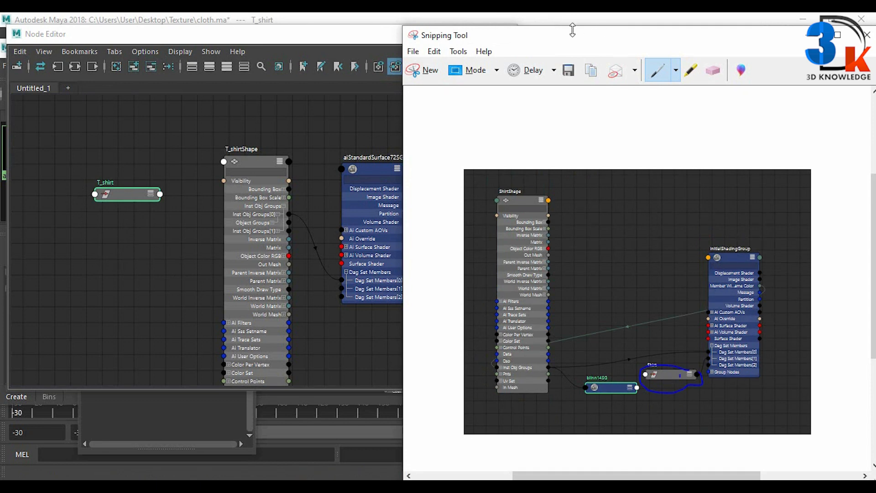
pyautogui.moveTo(572, 31); pyautogui.dragTo(593, 45)
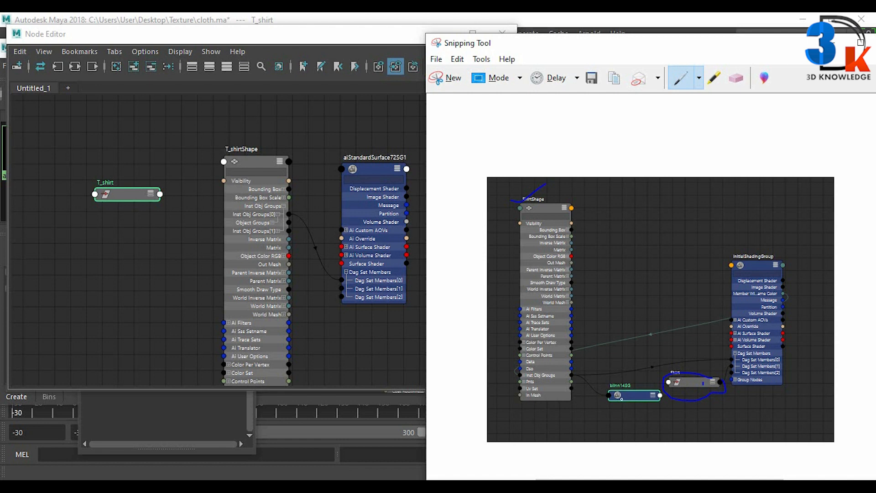
pyautogui.moveTo(789, 46); pyautogui.dragTo(662, 138)
pyautogui.click(491, 17)
pyautogui.keyDown('alt'); pyautogui.moveTo(390, 179); pyautogui.dragTo(390, 177, button='middle'); pyautogui.keyUp('alt')
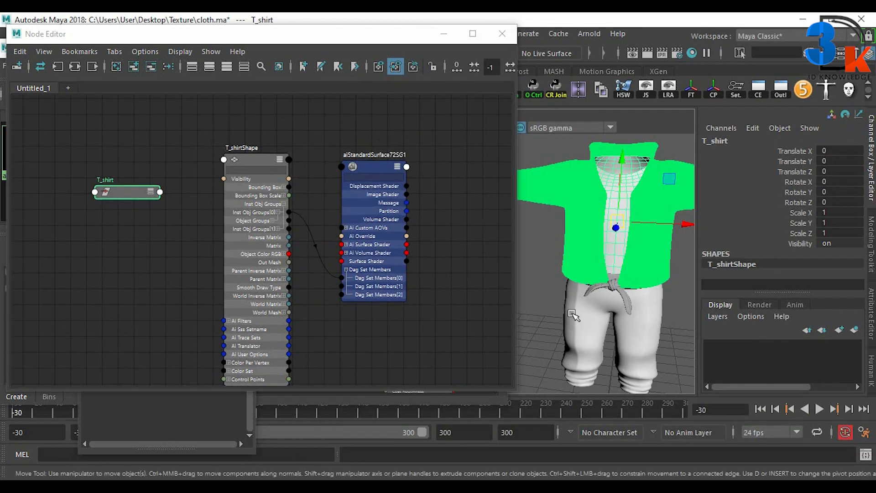
# Graph the input and output connections of the Shirt and T_shirt meshes together in the Node Editor
pyautogui.click(654, 268)
pyautogui.keyDown('shift'); pyautogui.click(614, 251); pyautogui.keyUp('shift')
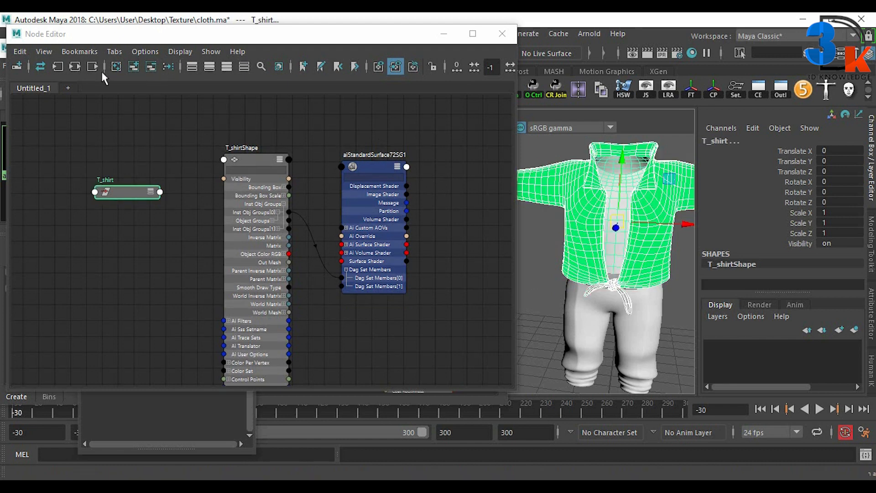
pyautogui.click(74, 67)
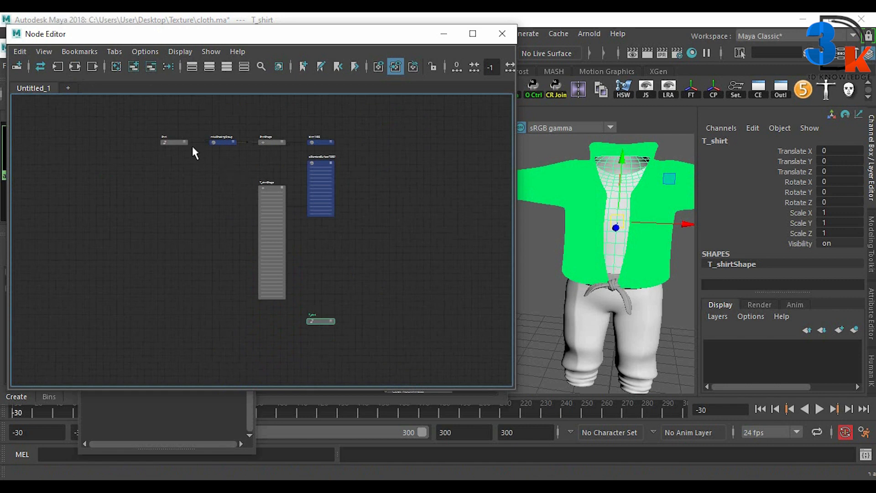
# Move initialShadingGroup below ShirtShape and delete the connection from the Shirt node to initialShadingGroup
pyautogui.click(153, 157)
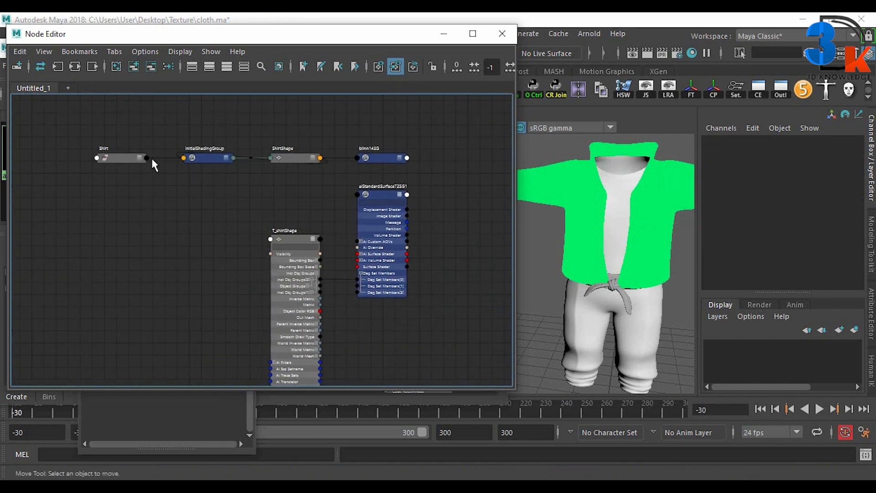
pyautogui.moveTo(213, 159); pyautogui.dragTo(276, 196)
pyautogui.click(171, 169)
pyautogui.press('Delete')
# Move ShirtShape, initialShadingGroup and blinn14SG together to an empty area beside the T_shirt nodes
pyautogui.moveTo(374, 160); pyautogui.dragTo(382, 160)
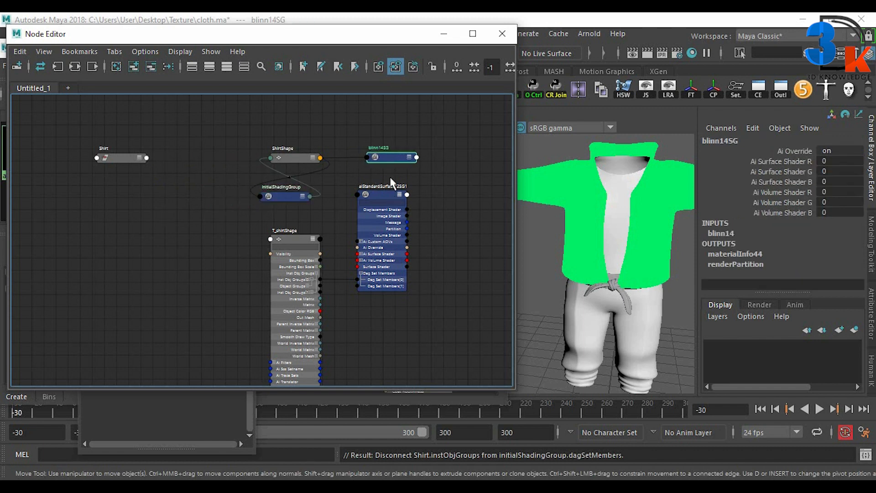
pyautogui.moveTo(394, 131); pyautogui.dragTo(246, 188)
pyautogui.keyDown('shift'); pyautogui.click(279, 196); pyautogui.keyUp('shift')
pyautogui.moveTo(303, 159); pyautogui.dragTo(452, 299)
pyautogui.keyDown('alt'); pyautogui.moveTo(453, 307); pyautogui.dragTo(310, 210, button='middle'); pyautogui.keyUp('alt')
pyautogui.moveTo(304, 202); pyautogui.dragTo(353, 206)
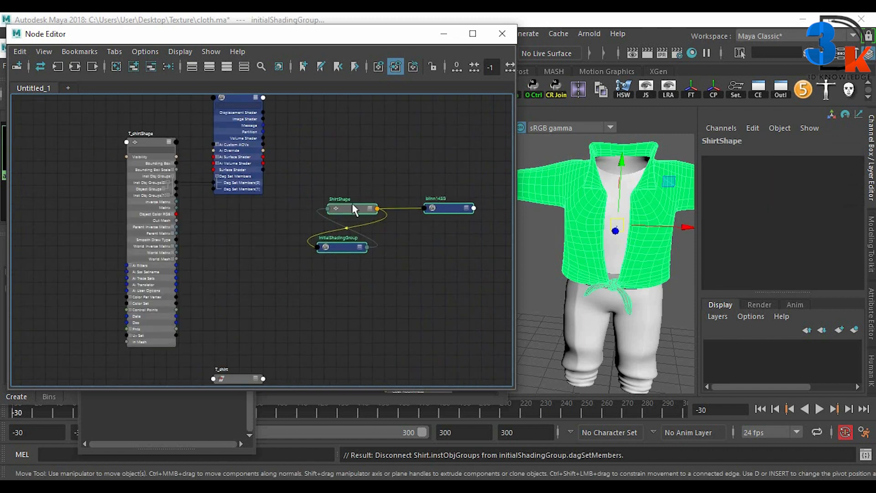
# Show all attributes of ShirtShape, initialShadingGroup and blinn14SG, and move initialShadingGroup clear of ShirtShape
pyautogui.press('3')
pyautogui.keyDown('alt'); pyautogui.moveTo(373, 170); pyautogui.dragTo(413, 207, button='middle'); pyautogui.keyUp('alt')
pyautogui.click(413, 207)
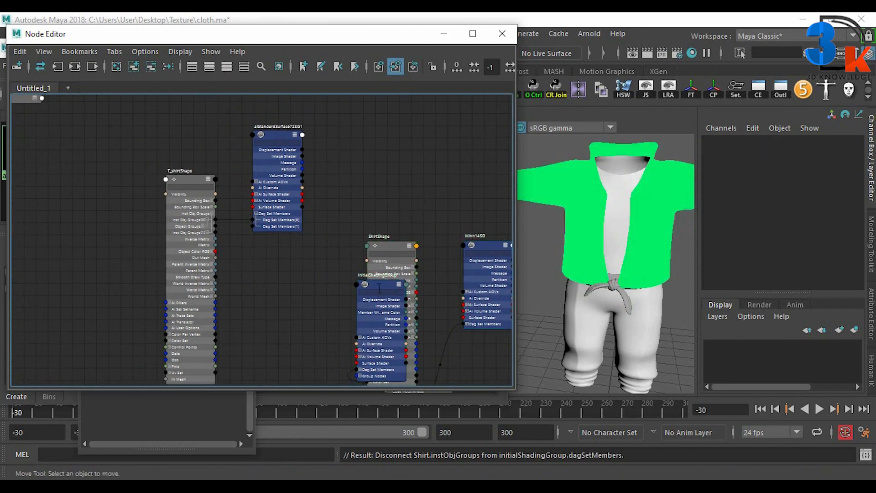
pyautogui.moveTo(379, 288); pyautogui.dragTo(292, 282)
# Move the T_shirt and Shirt transform nodes to the empty area on the far side of T_shirtShape
pyautogui.scroll(-3, 341, 234)
pyautogui.keyDown('alt'); pyautogui.moveTo(341, 234); pyautogui.dragTo(358, 195, button='middle'); pyautogui.keyUp('alt')
pyautogui.moveTo(313, 328); pyautogui.dragTo(143, 275)
pyautogui.keyDown('alt'); pyautogui.moveTo(127, 100); pyautogui.dragTo(156, 154, button='middle'); pyautogui.keyUp('alt')
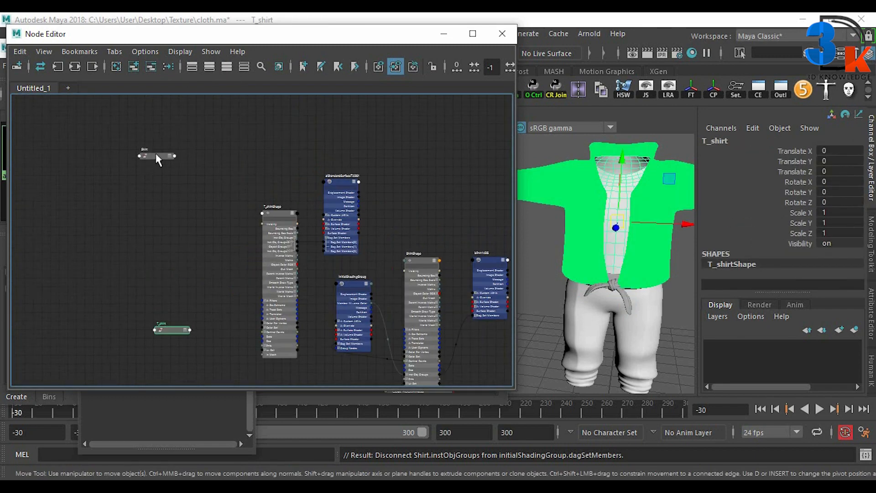
pyautogui.moveTo(158, 159); pyautogui.dragTo(157, 203)
# Move blinn14SG down so its Dag Set Members line up with ShirtShape's Inst Obj Groups
pyautogui.scroll(3, 400, 168)
pyautogui.keyDown('alt'); pyautogui.moveTo(365, 201); pyautogui.dragTo(316, 186, button='middle'); pyautogui.keyUp('alt')
pyautogui.click(277, 278)
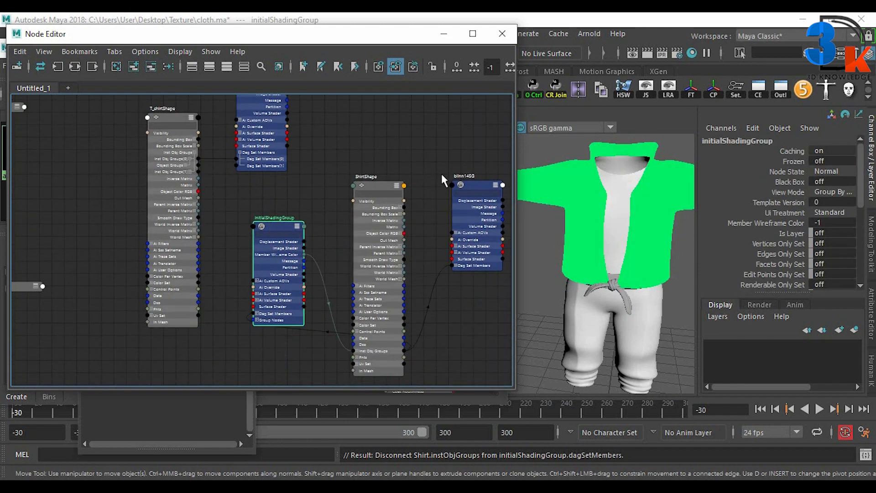
pyautogui.moveTo(468, 182); pyautogui.dragTo(482, 267)
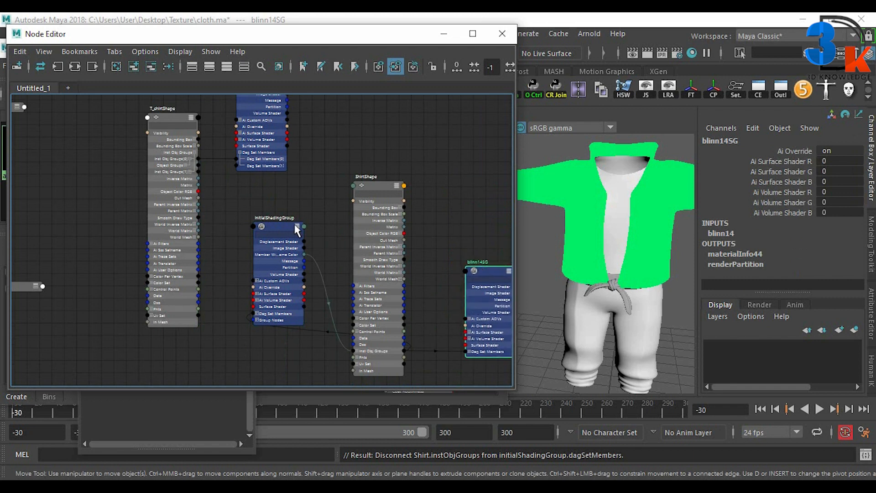
# Delete the two connections between initialShadingGroup and ShirtShape, memberWireframeColor and dagSetMembers, and move initialShadingGroup closer to ShirtShape
pyautogui.moveTo(296, 226); pyautogui.dragTo(268, 242)
pyautogui.press('Delete')
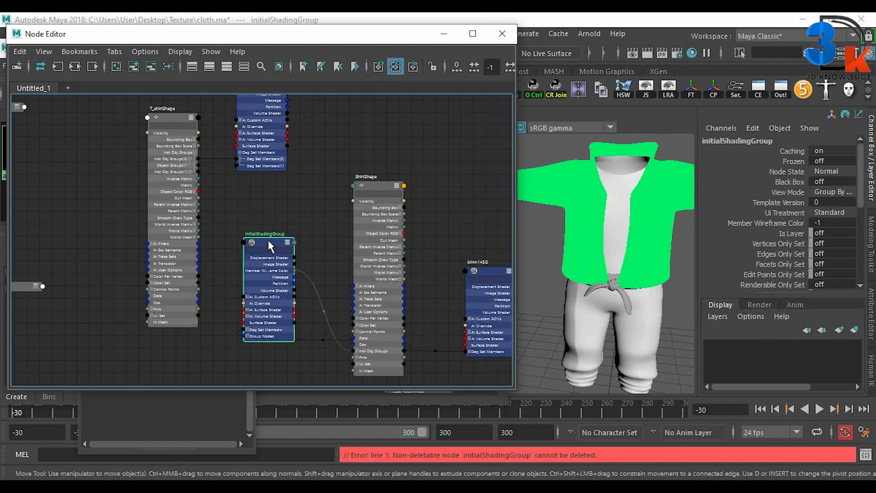
pyautogui.click(317, 322)
pyautogui.press('Delete')
pyautogui.click(319, 339)
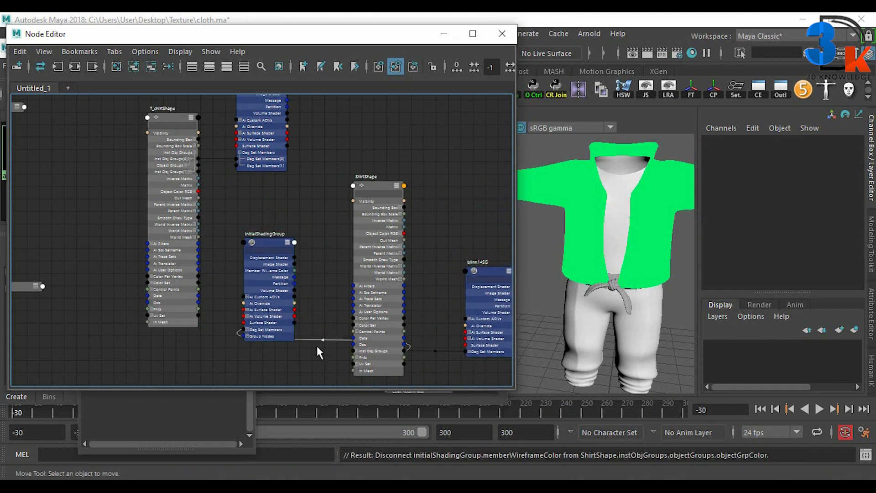
pyautogui.press('Delete')
pyautogui.moveTo(279, 250); pyautogui.dragTo(313, 236)
# Examine the disconnected initialShadingGroup node and compare the T_shirtShape and ShirtShape shading connections
pyautogui.scroll(3, 281, 244)
pyautogui.scroll(3, 280, 245)
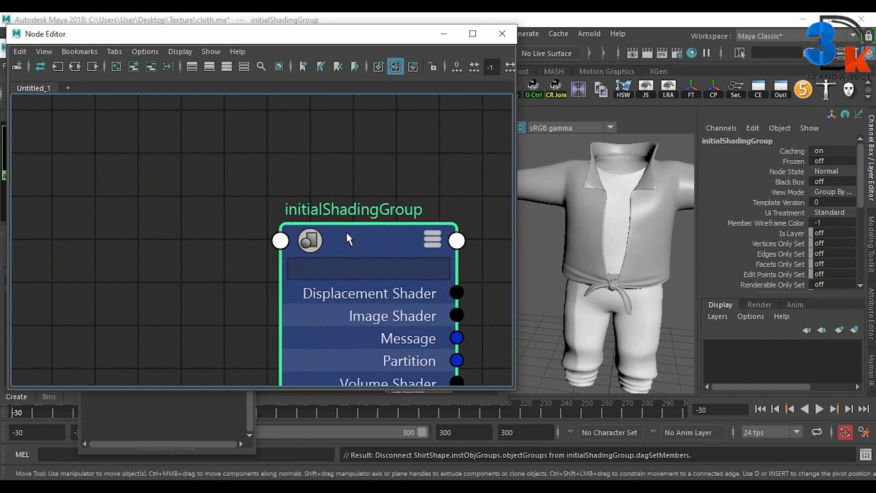
pyautogui.moveTo(375, 236); pyautogui.dragTo(279, 215)
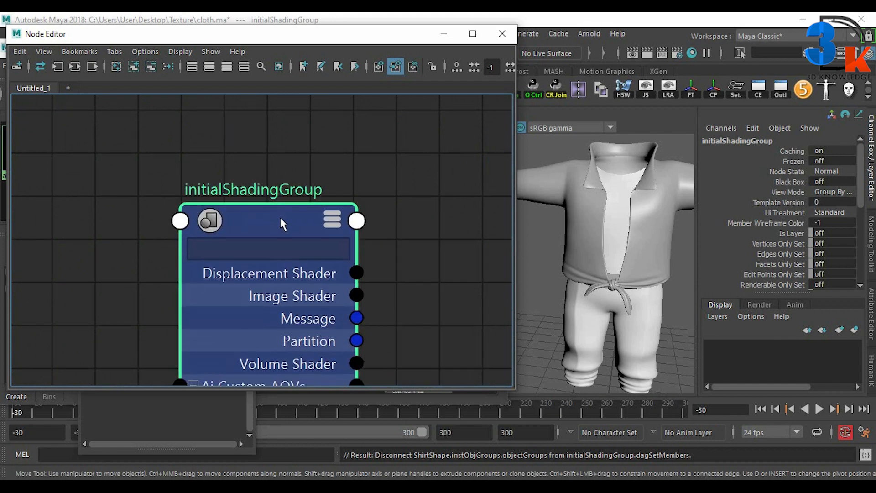
pyautogui.scroll(-3, 280, 216)
pyautogui.scroll(3, 280, 215)
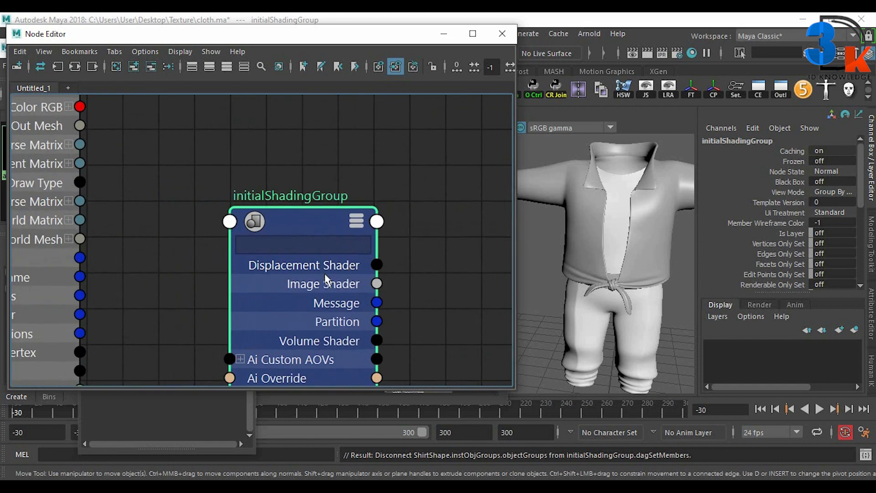
pyautogui.scroll(-5, 143, 197)
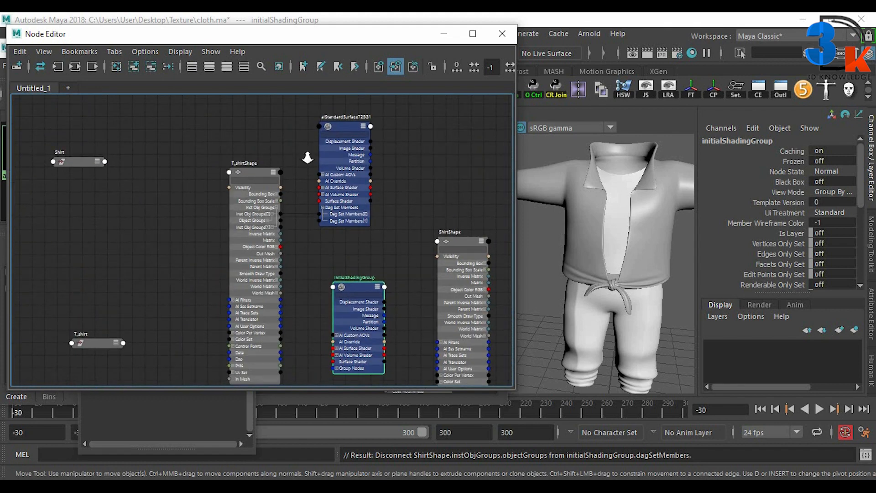
pyautogui.scroll(2, 307, 164)
pyautogui.scroll(-4, 417, 225)
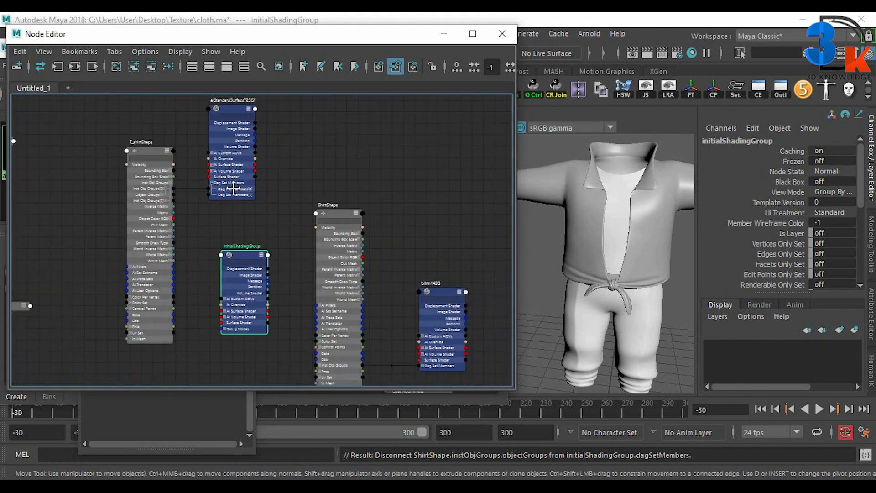
pyautogui.scroll(4, 402, 244)
pyautogui.scroll(-3, 433, 196)
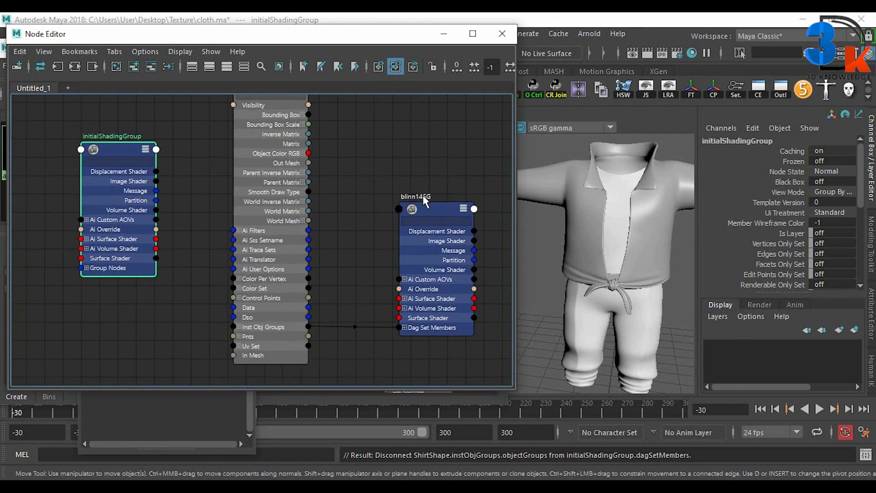
# Inspect blinn14SG and its connection from ShirtShape against the rest of the node graph
pyautogui.click(435, 212)
pyautogui.moveTo(434, 210); pyautogui.dragTo(440, 213)
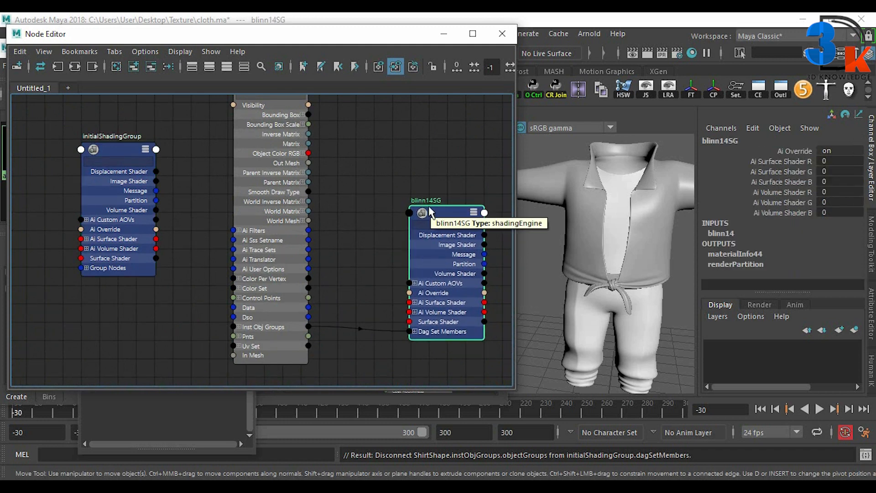
pyautogui.click(346, 185)
pyautogui.scroll(-3, 196, 178)
pyautogui.scroll(2, 249, 214)
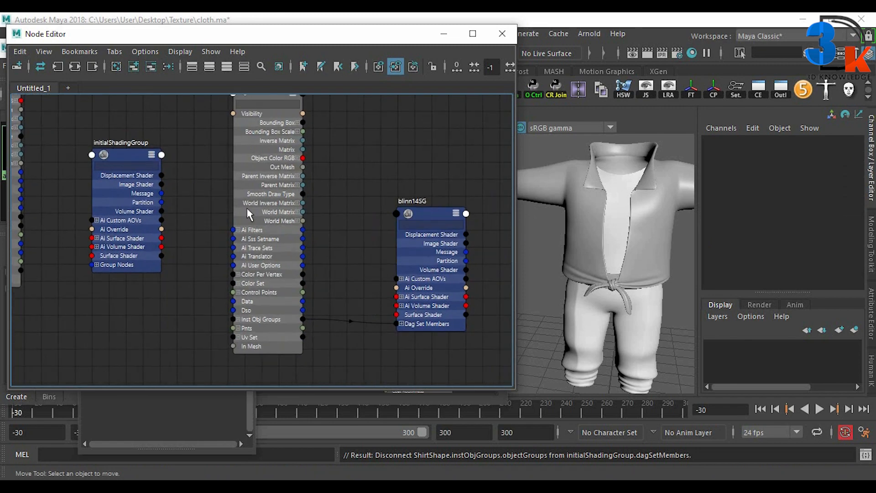
pyautogui.moveTo(249, 215); pyautogui.dragTo(316, 237, button='middle')
pyautogui.scroll(-3, 299, 212)
pyautogui.scroll(1, 310, 229)
# Try to delete the initialShadingGroup node
pyautogui.click(333, 259)
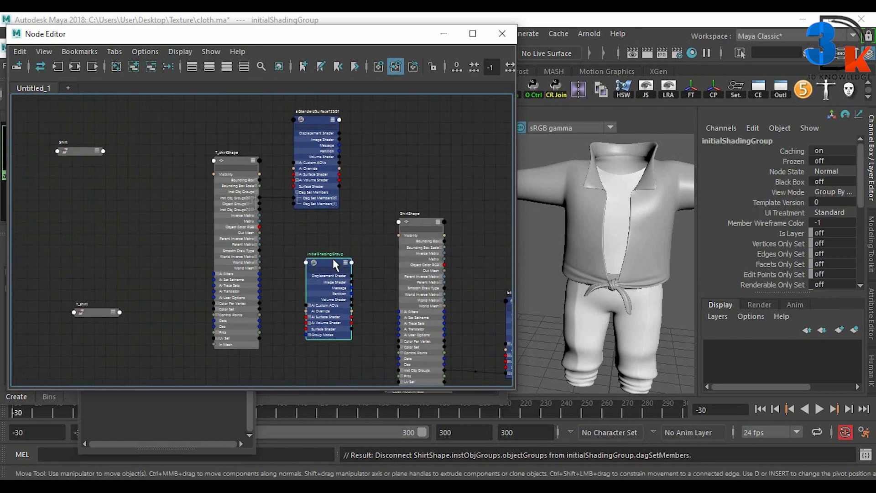
pyautogui.press('Delete')
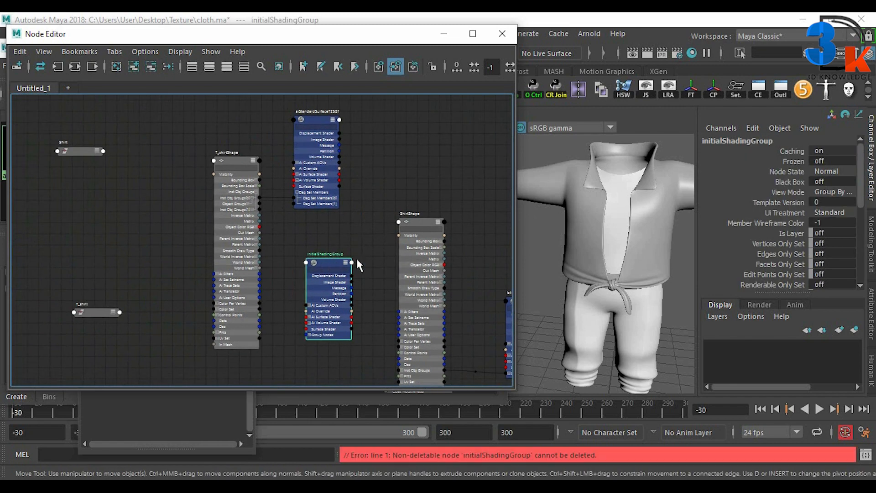
pyautogui.moveTo(322, 263); pyautogui.dragTo(315, 259)
# Move the Node Editor out of the way, run Optimize Scene Size and accept the confirmation
pyautogui.moveTo(334, 34); pyautogui.dragTo(383, 78)
pyautogui.click(11, 34)
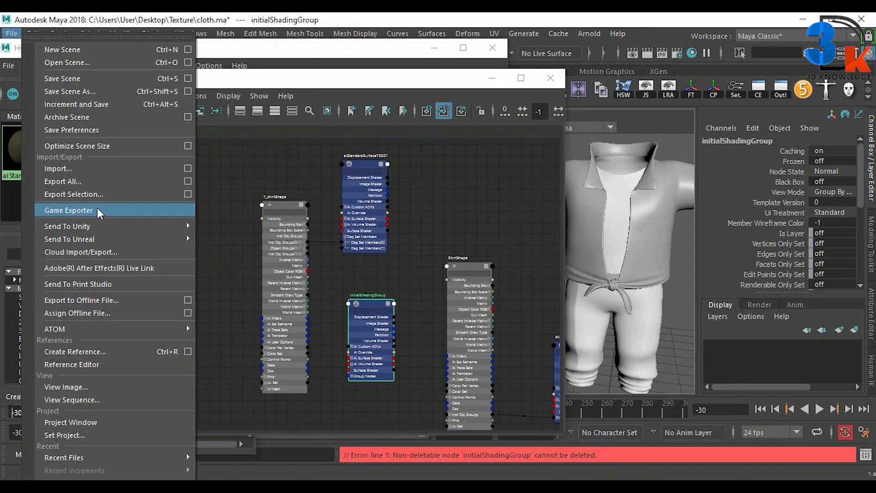
pyautogui.click(72, 146)
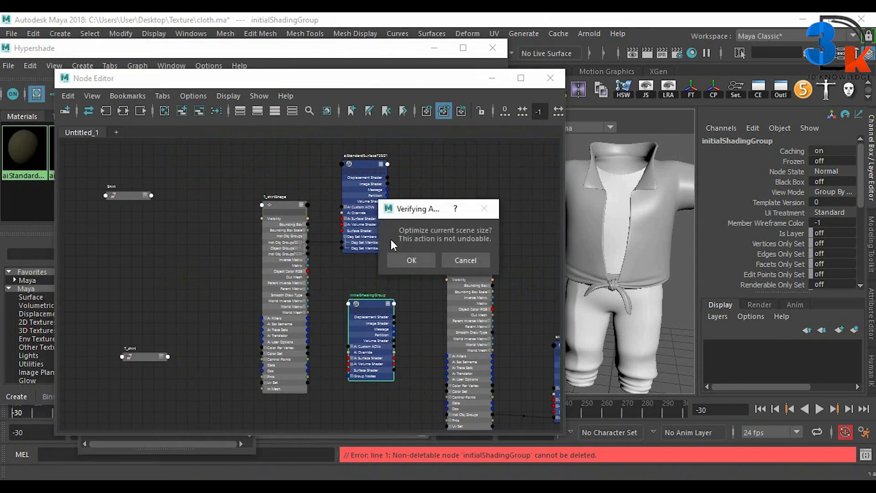
pyautogui.click(408, 258)
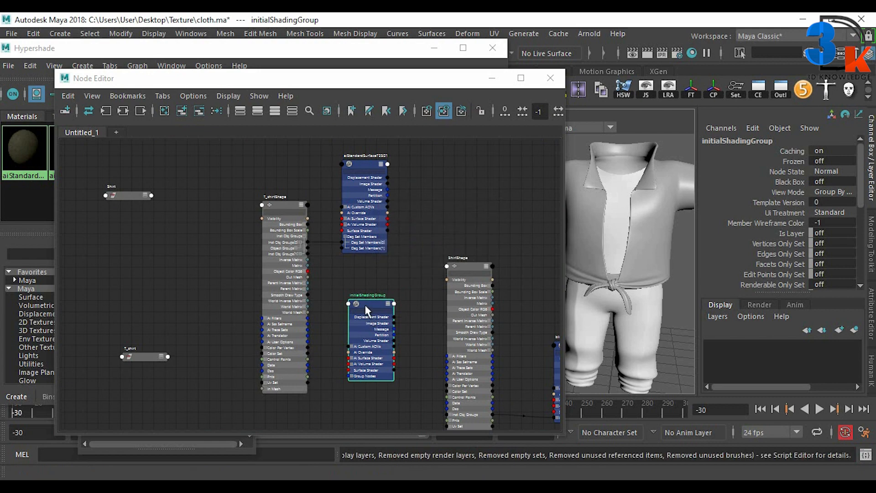
# Bring the Hypershade forward and delete the unused shading nodes
pyautogui.click(375, 46)
pyautogui.moveTo(284, 53); pyautogui.dragTo(333, 53)
pyautogui.click(83, 66)
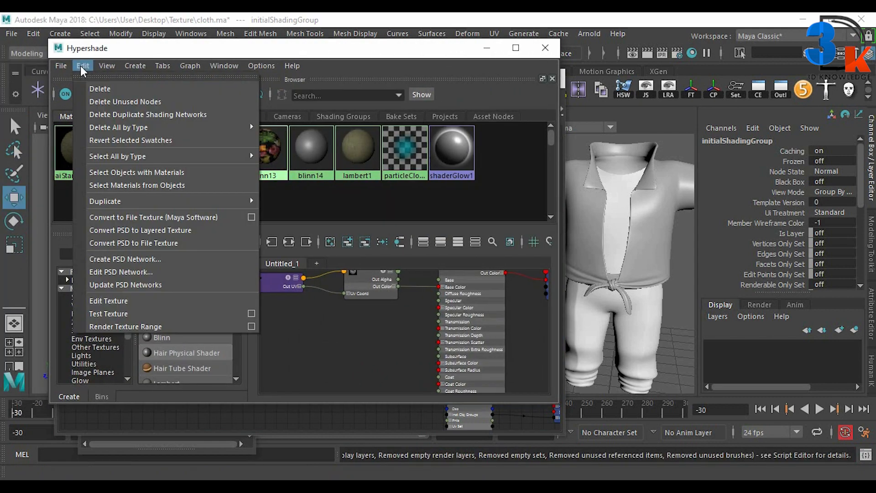
pyautogui.click(123, 102)
# Close the Hypershade and the Node Editor
pyautogui.moveTo(411, 53); pyautogui.dragTo(214, 77)
pyautogui.click(348, 72)
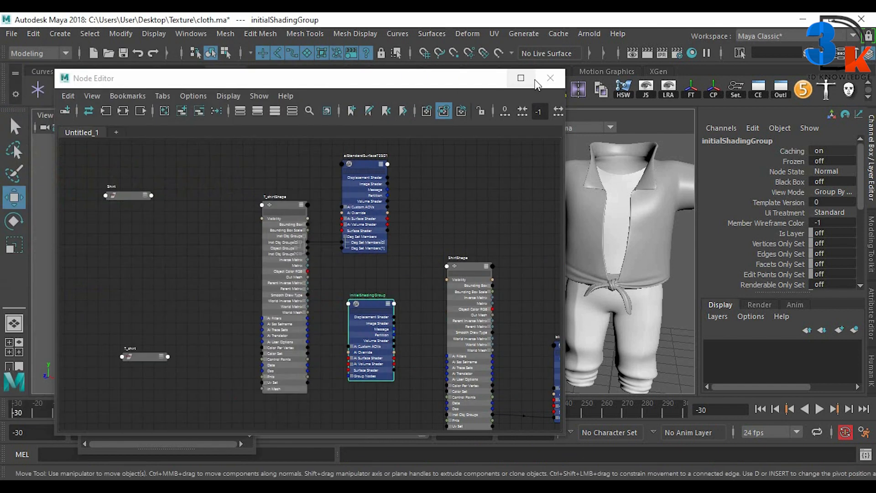
pyautogui.click(550, 78)
# Select the Shirt mesh in the viewport, frame it and clear the selection to check its shading
pyautogui.click(468, 270)
pyautogui.click(570, 237)
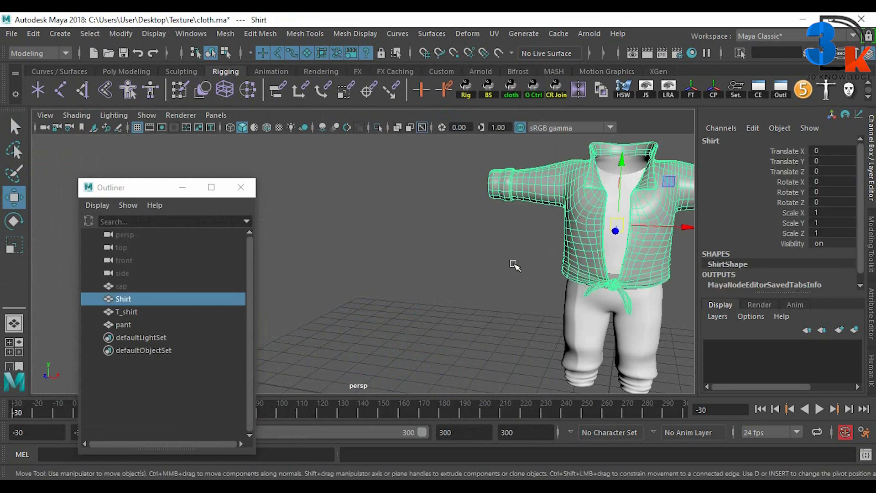
pyautogui.press('f')
pyautogui.click(653, 264)
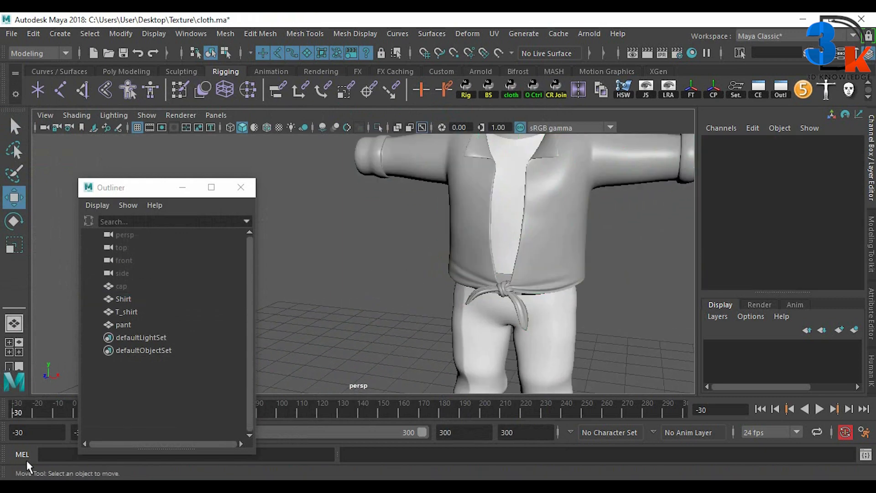
# Reopen the Hypershade, place it beside the character and select the Shirt mesh
pyautogui.click(691, 53)
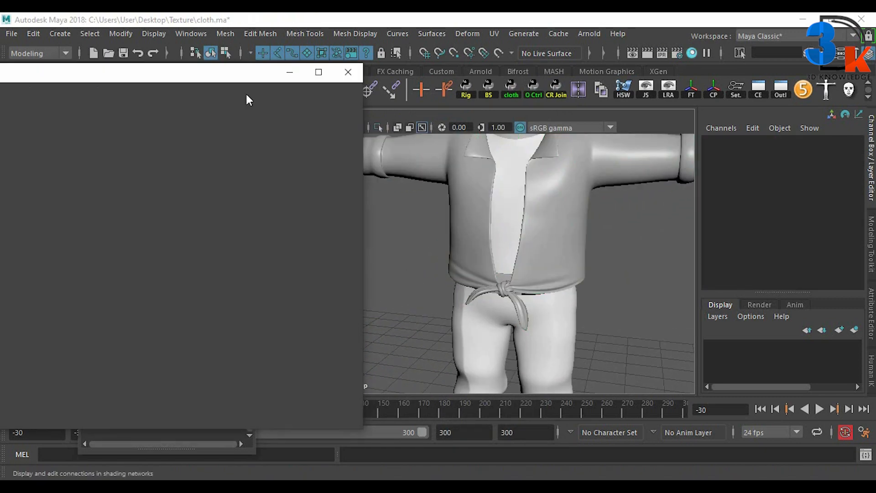
pyautogui.moveTo(179, 77); pyautogui.dragTo(331, 39)
pyautogui.scroll(-4, 609, 242)
pyautogui.click(641, 269)
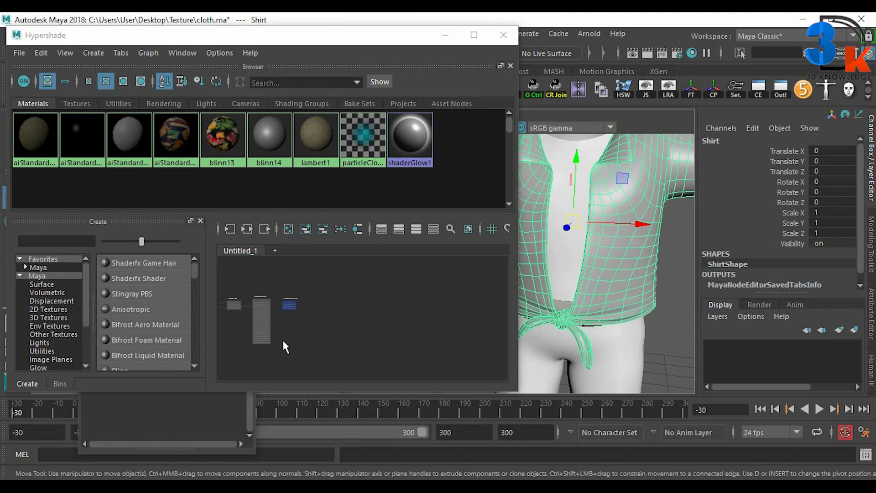
# Filter the Hypershade's node creation list by "ai" and look through the Arnold nodes for a shader
pyautogui.scroll(-5, 146, 314)
pyautogui.scroll(5, 147, 314)
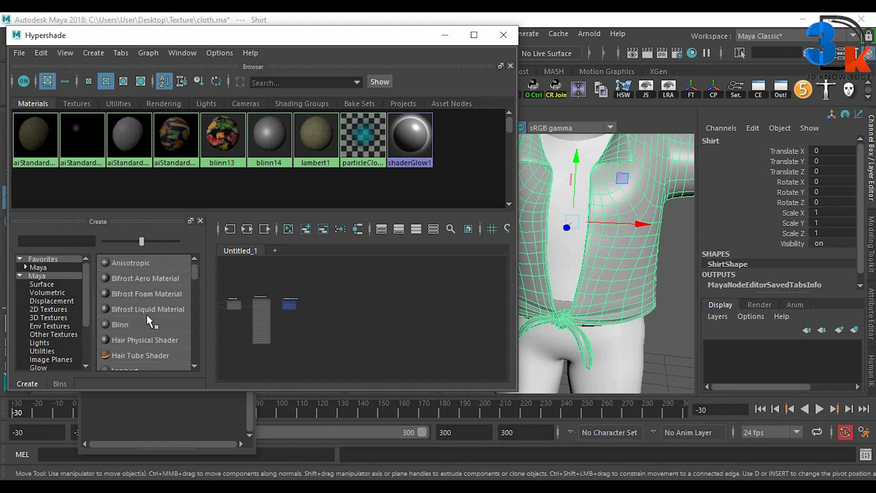
pyautogui.click(68, 237)
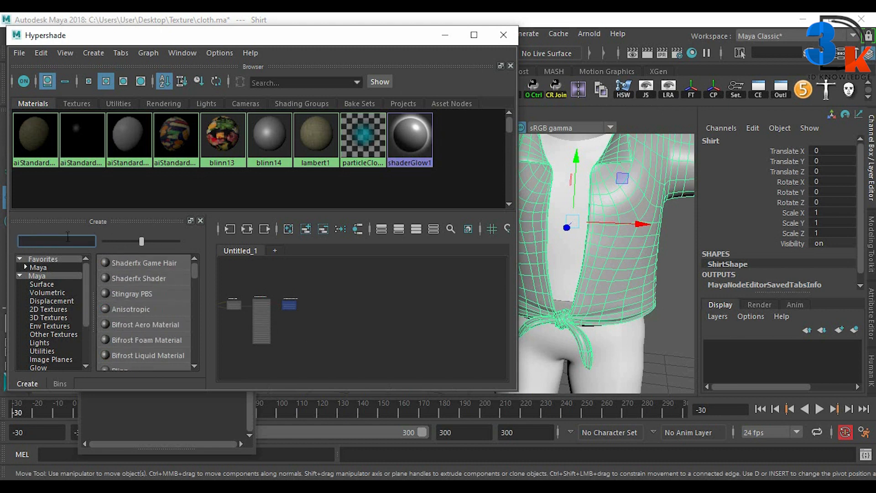
pyautogui.write('ai')
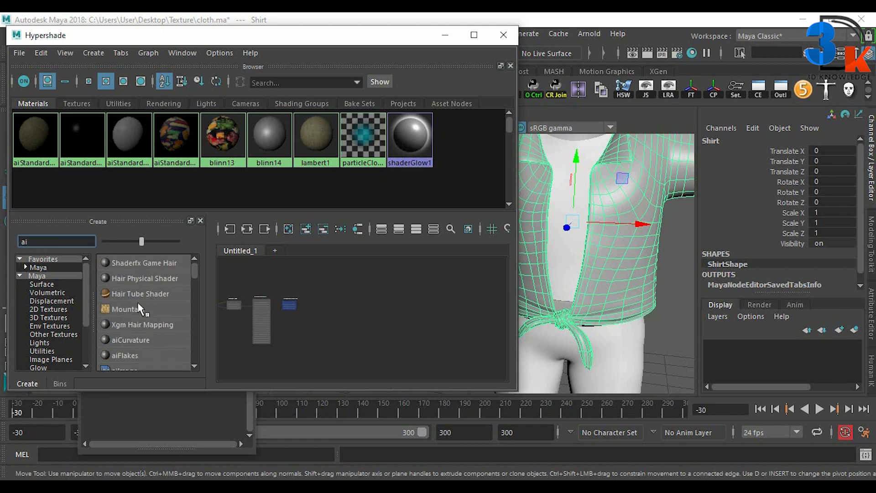
pyautogui.scroll(-3, 146, 308)
pyautogui.scroll(3, 156, 312)
pyautogui.scroll(-3, 156, 315)
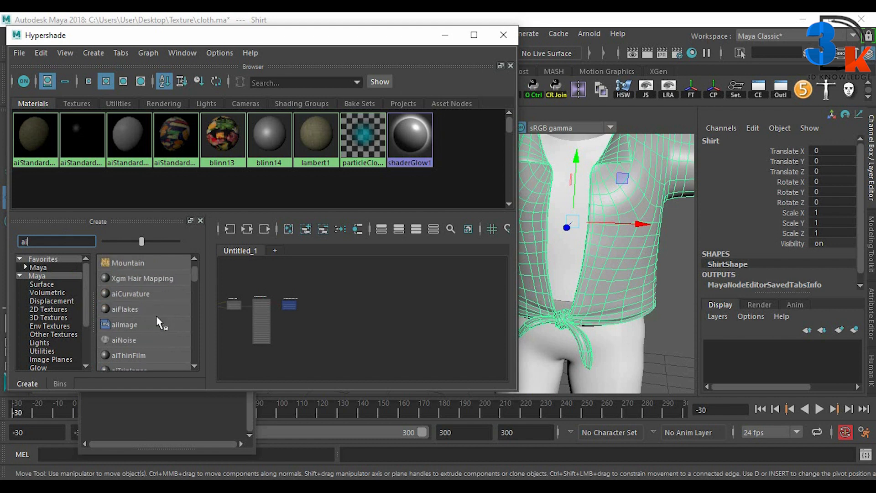
pyautogui.scroll(-5, 156, 313)
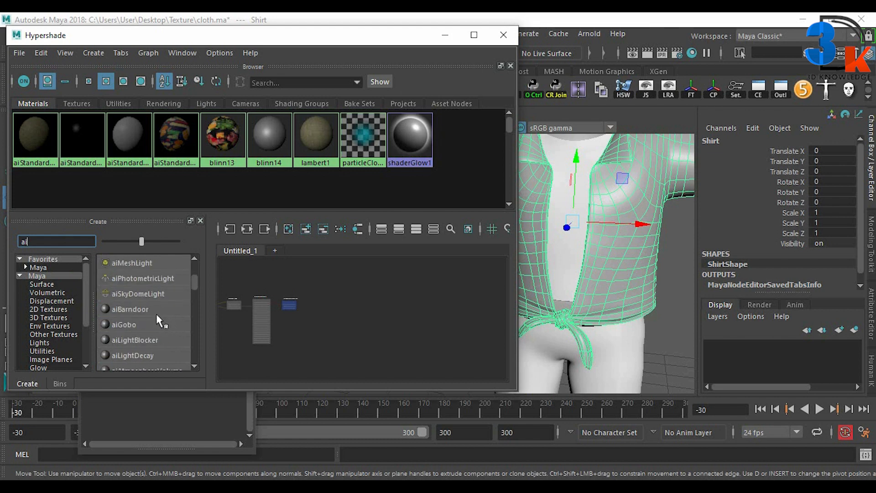
pyautogui.scroll(-3, 156, 313)
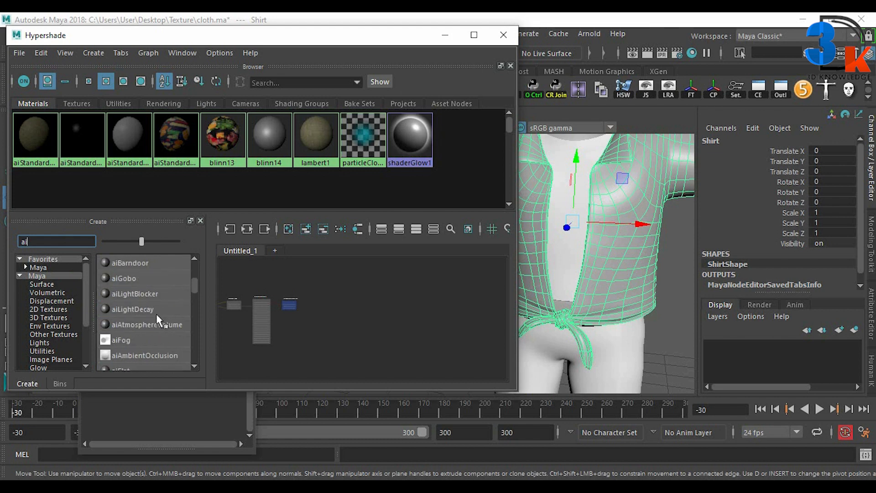
# Make the Hypershade window taller and clear the "ai" filter from the node creation list
pyautogui.moveTo(203, 390); pyautogui.dragTo(198, 424)
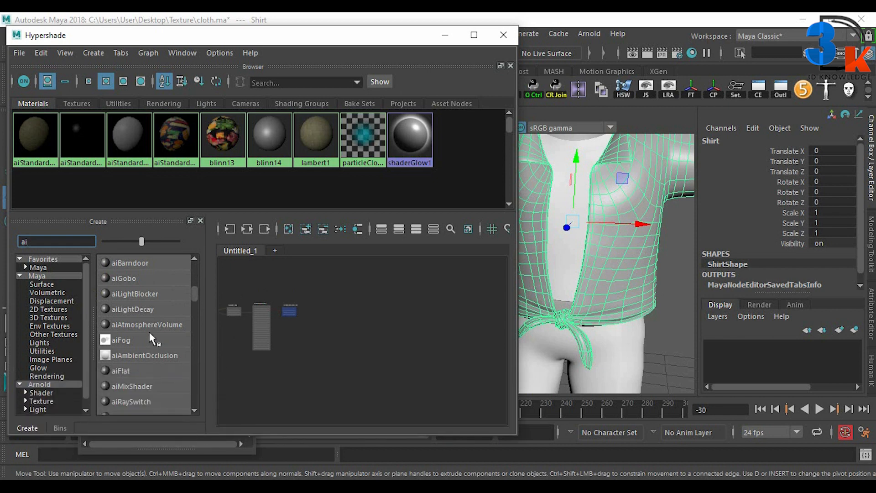
pyautogui.scroll(6, 137, 310)
pyautogui.scroll(-1, 55, 269)
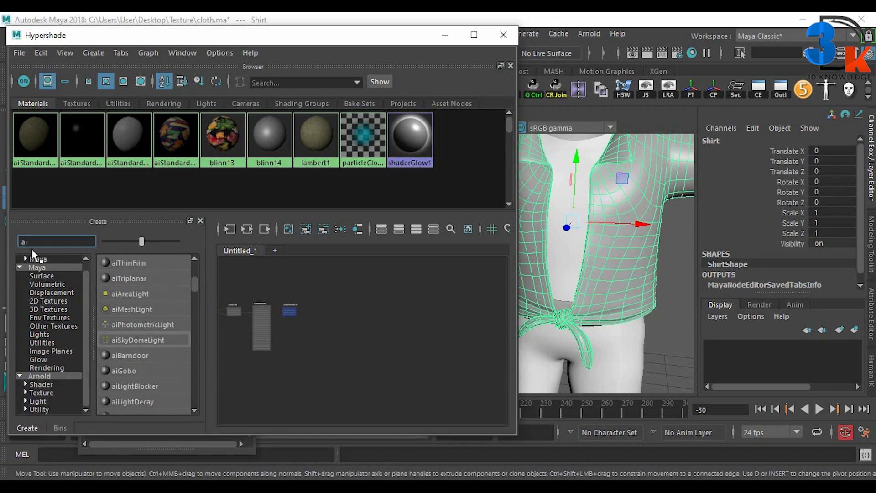
pyautogui.press('BackSpace')
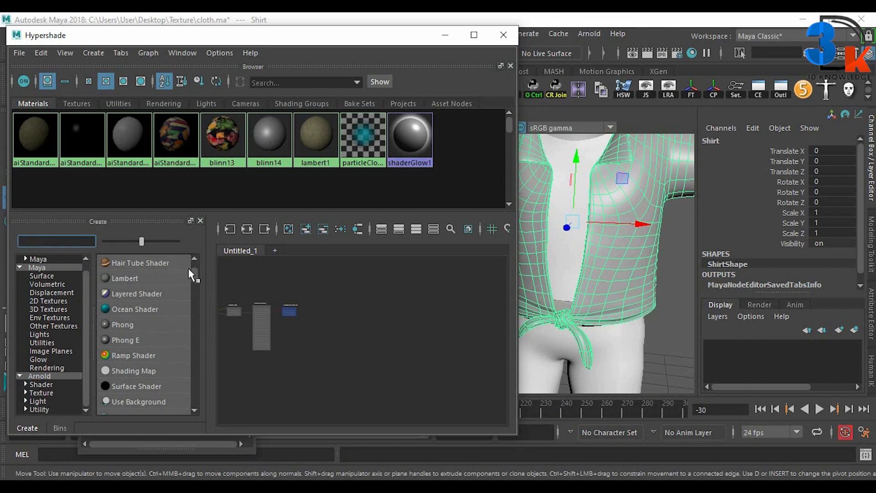
# Show the Arnold nodes in the Hypershade's creation list and create an aiStandardSurface material
pyautogui.moveTo(198, 277); pyautogui.dragTo(202, 322)
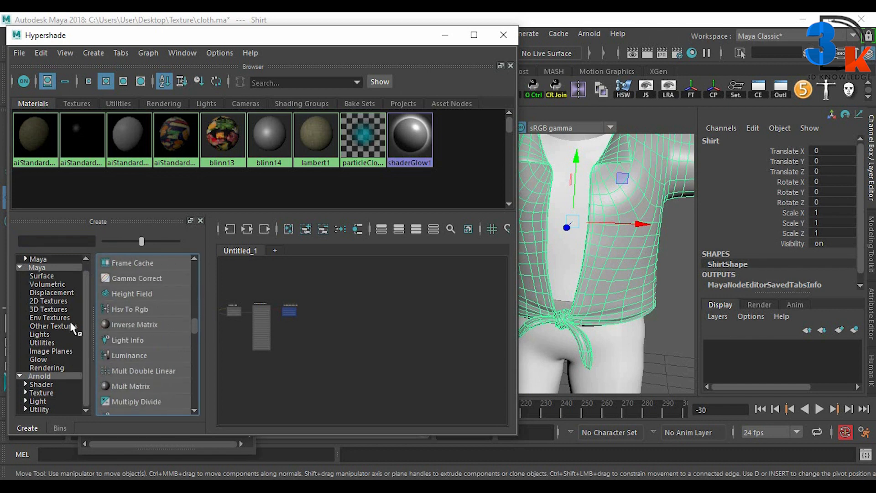
pyautogui.click(51, 376)
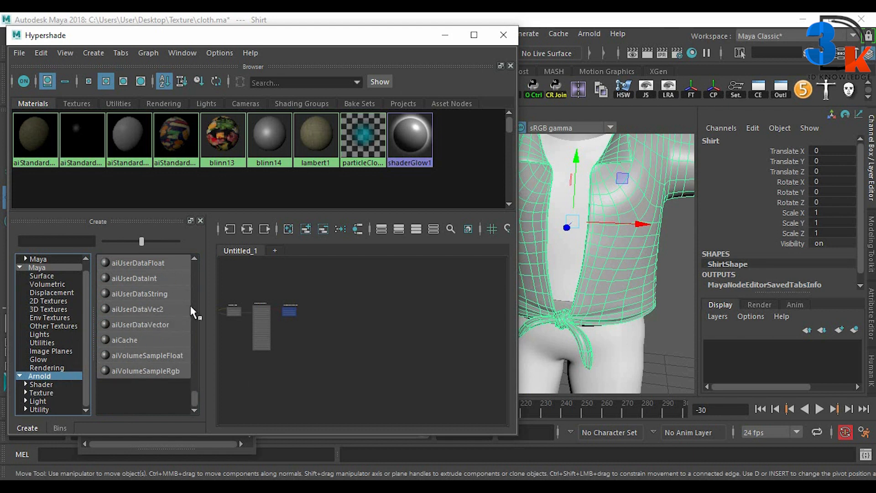
pyautogui.moveTo(194, 395); pyautogui.dragTo(193, 302)
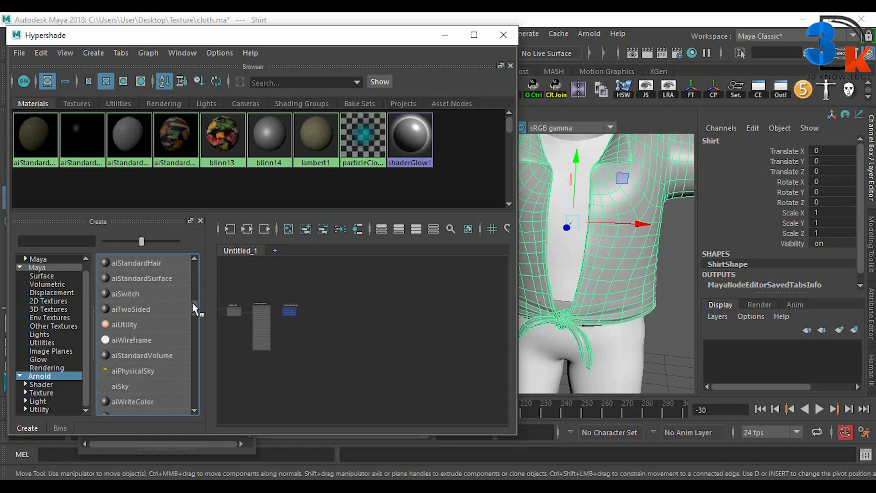
pyautogui.click(141, 278)
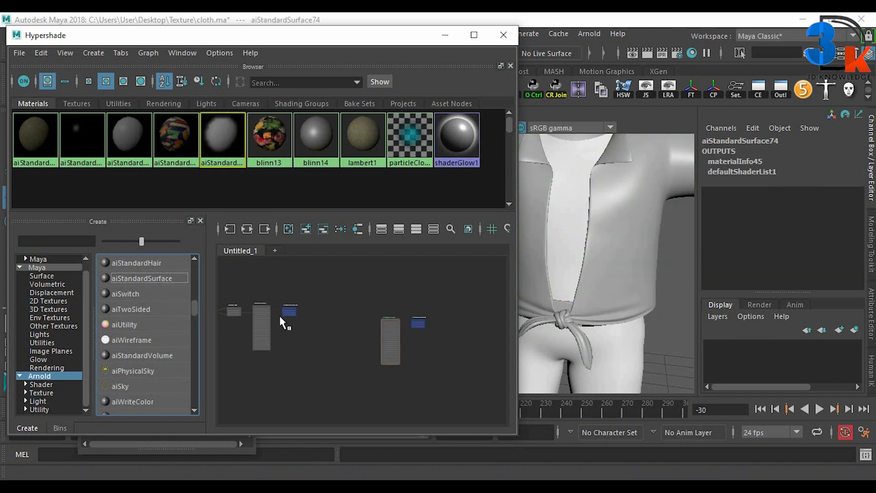
# Select the Shirt mesh in the viewport and assign the new aiStandardSurface material to it
pyautogui.click(638, 264)
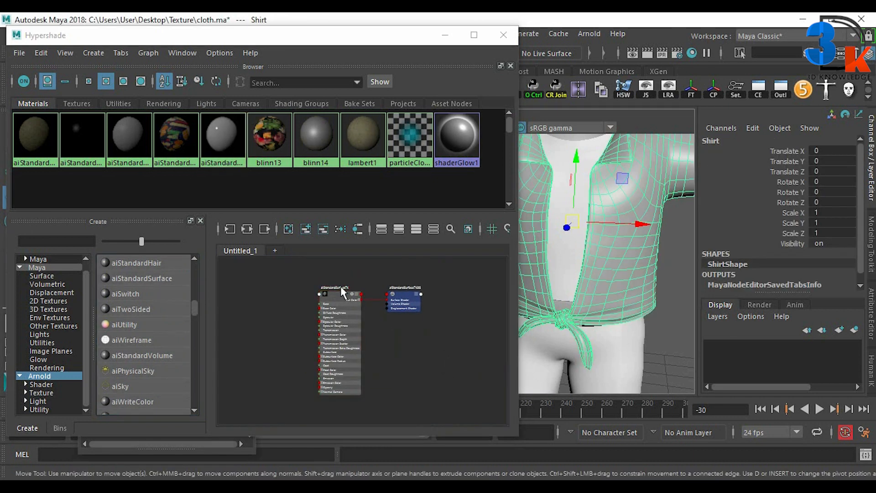
pyautogui.moveTo(336, 293); pyautogui.dragTo(348, 182, button='right')
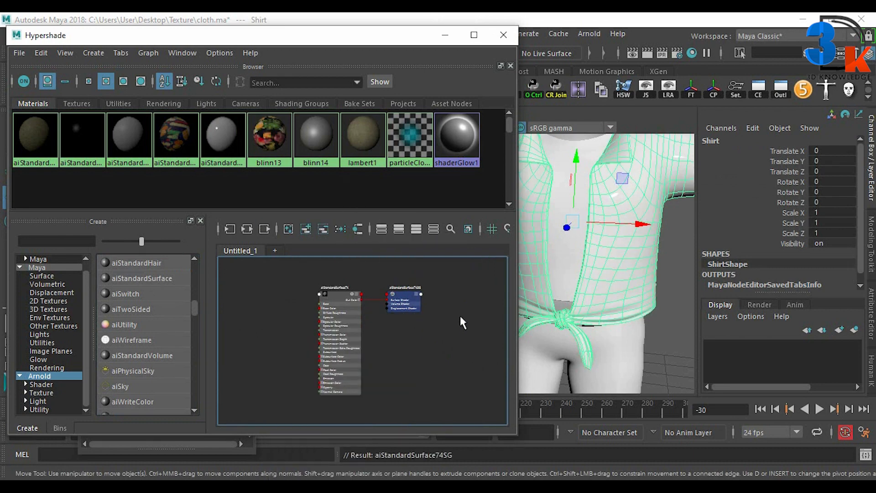
pyautogui.keyDown('alt'); pyautogui.moveTo(649, 262); pyautogui.dragTo(651, 301, button='middle'); pyautogui.keyUp('alt')
# Select the Shirt's aiStandardSurface node in the graph and open its attributes for editing
pyautogui.keyDown('alt'); pyautogui.moveTo(347, 336); pyautogui.dragTo(493, 347, button='middle'); pyautogui.keyUp('alt')
pyautogui.scroll(5, 374, 326)
pyautogui.keyDown('alt'); pyautogui.moveTo(379, 325); pyautogui.dragTo(148, 338, button='middle'); pyautogui.keyUp('alt')
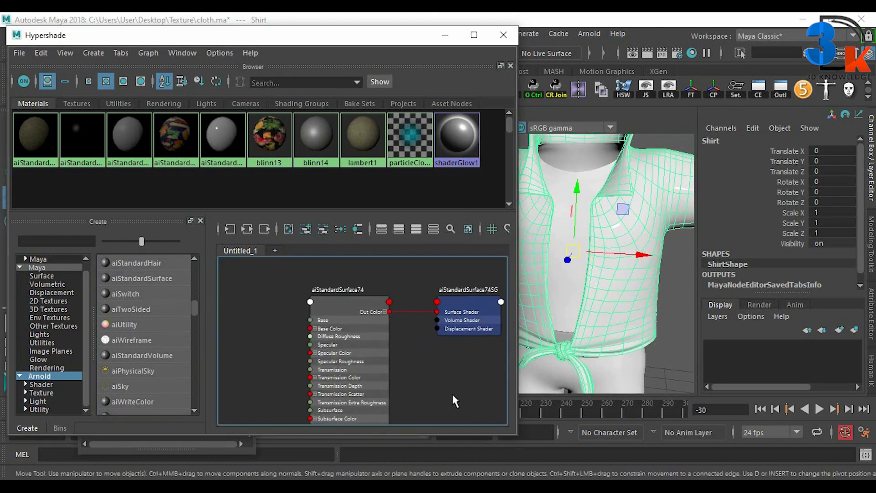
pyautogui.scroll(1, 450, 384)
pyautogui.keyDown('alt'); pyautogui.moveTo(444, 365); pyautogui.dragTo(410, 351, button='middle'); pyautogui.keyUp('alt')
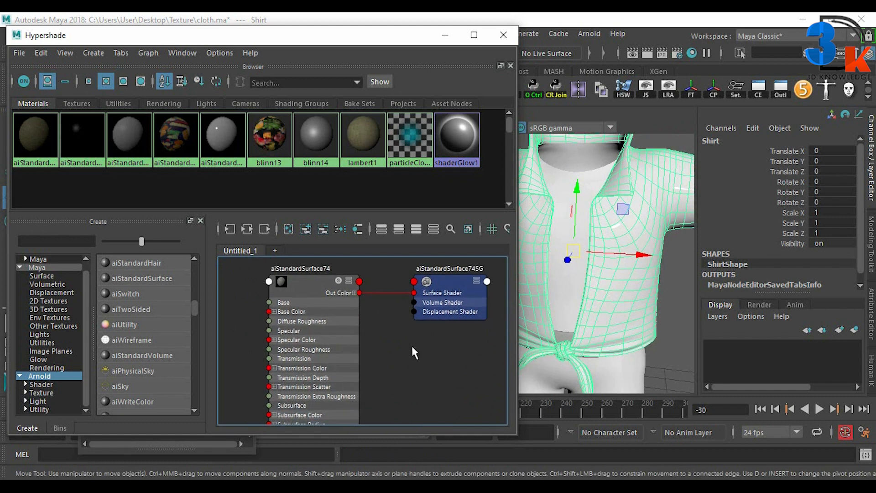
pyautogui.click(321, 298)
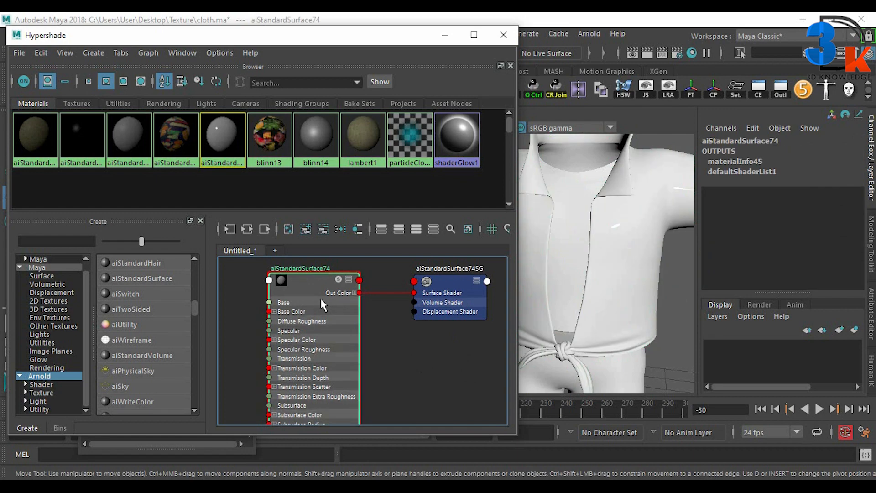
pyautogui.doubleClick(322, 284)
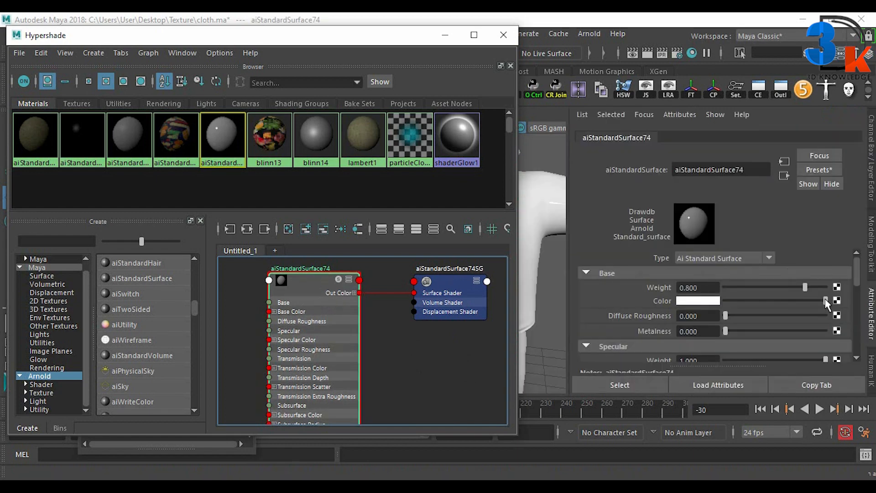
# Connect a File texture to the base Color of the Shirt's aiStandardSurface material
pyautogui.click(836, 299)
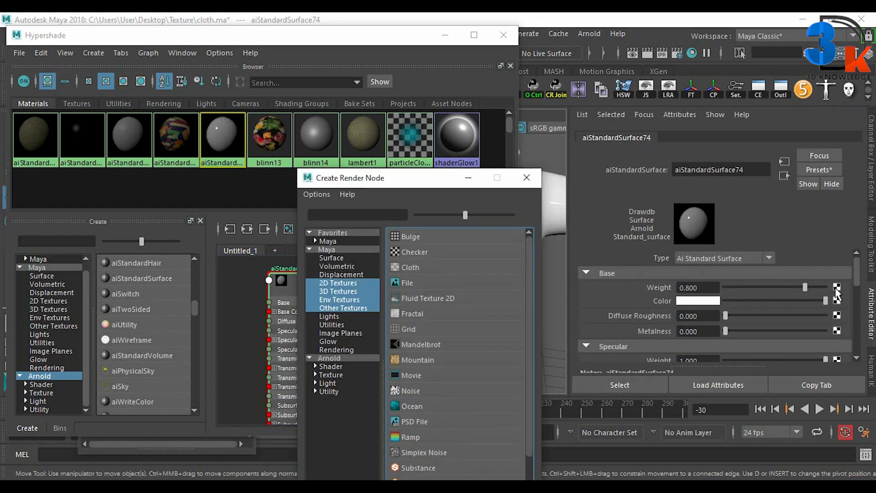
pyautogui.click(527, 179)
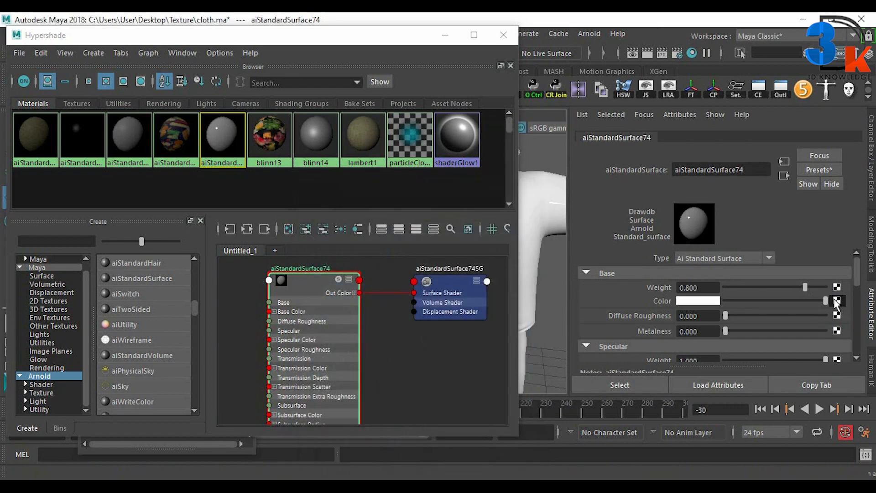
pyautogui.click(838, 299)
pyautogui.click(429, 279)
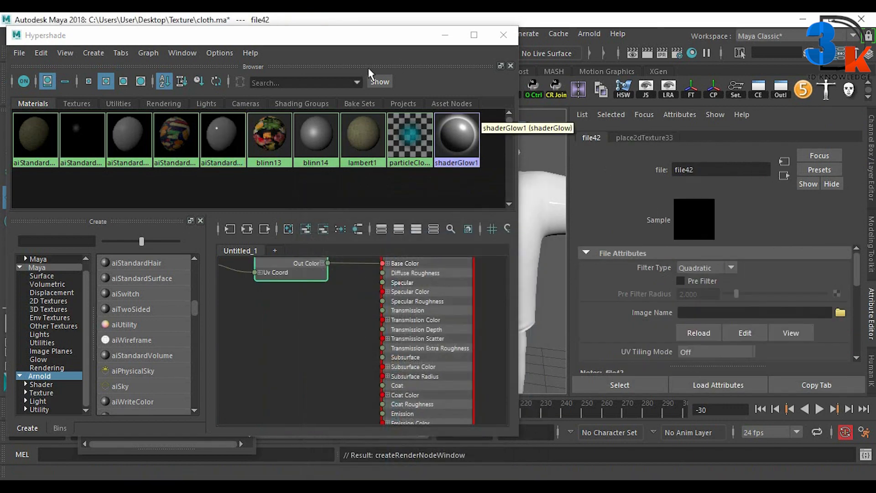
# Move the Hypershade aside and narrow it so the whole outfit fits in the viewport beside the file texture's attributes
pyautogui.moveTo(372, 39); pyautogui.dragTo(280, 33)
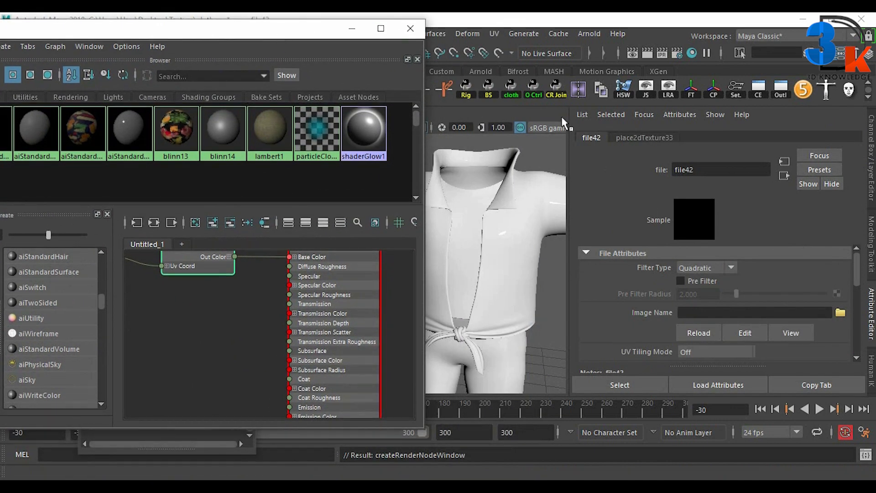
pyautogui.scroll(-6, 502, 287)
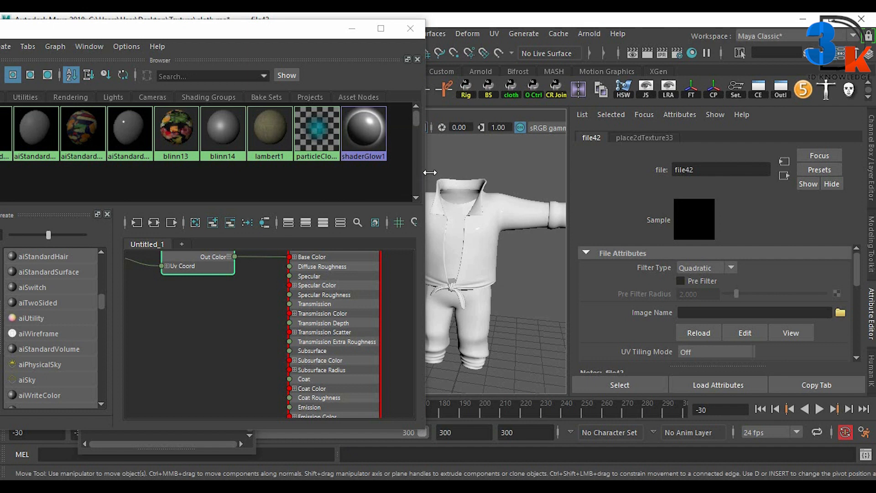
pyautogui.moveTo(429, 172); pyautogui.dragTo(322, 172)
pyautogui.scroll(-2, 436, 260)
pyautogui.keyDown('alt'); pyautogui.moveTo(436, 262); pyautogui.dragTo(440, 275, button='middle'); pyautogui.keyUp('alt')
pyautogui.scroll(2, 499, 294)
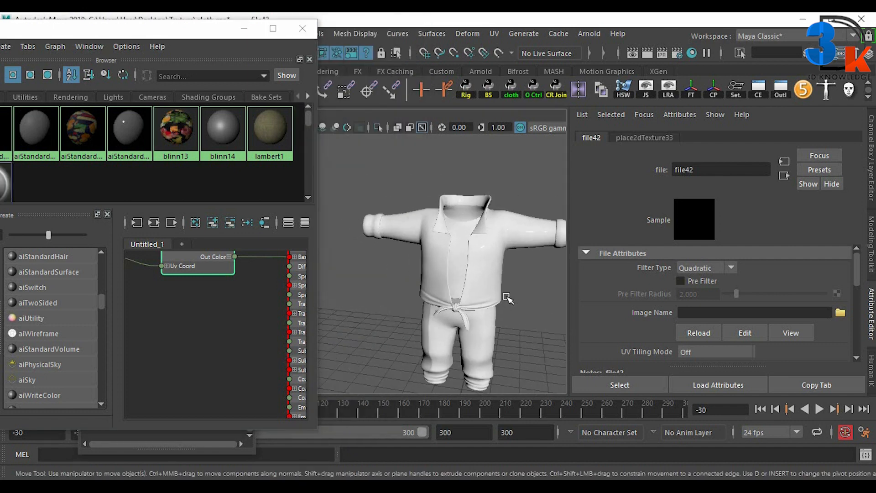